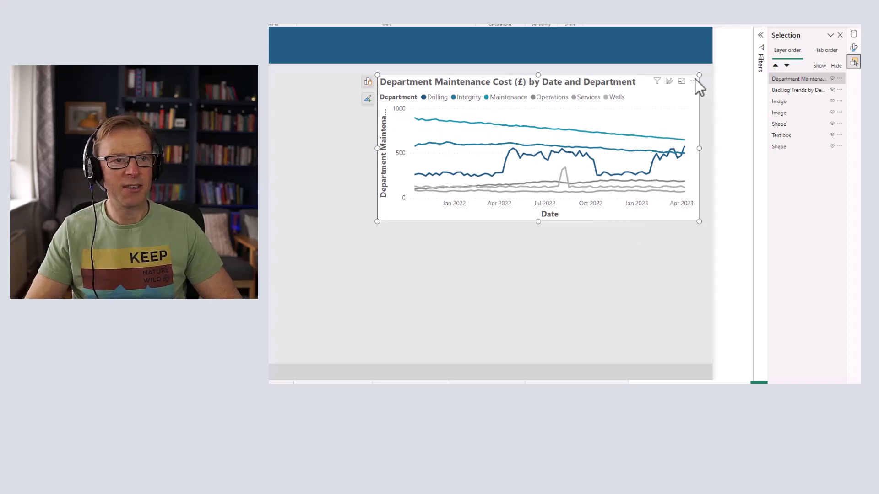
Step: Move the Department field from the line chart's legend to its small multiples and make the chart taller
{"action": "left_click", "coordinate": [371, 85]}
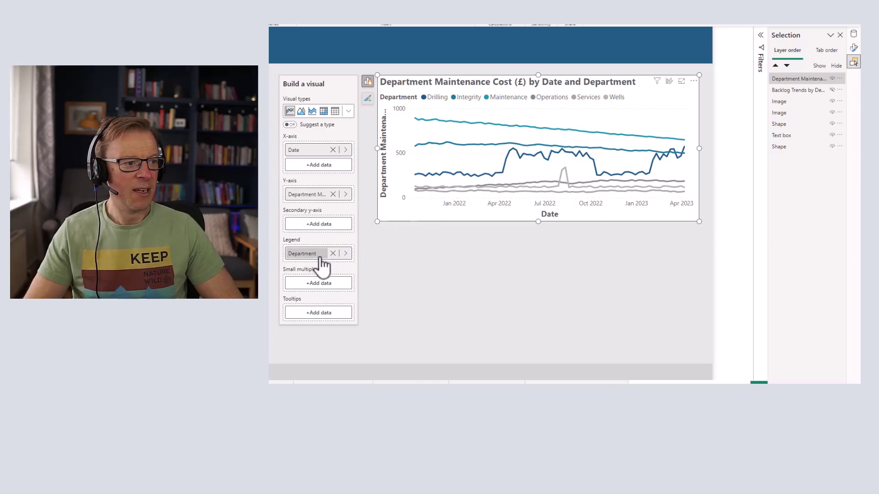
{"action": "left_click_drag", "start_coordinate": [318, 255], "coordinate": [323, 284]}
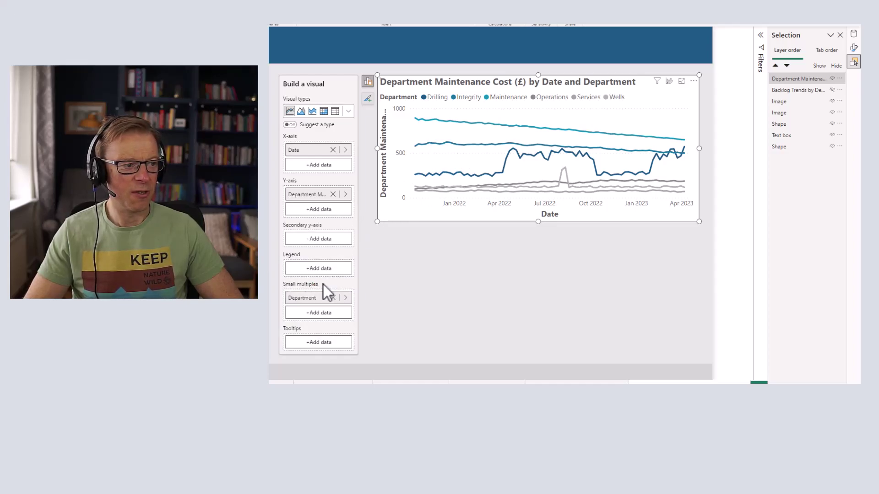
{"action": "left_click_drag", "start_coordinate": [537, 221], "coordinate": [519, 351]}
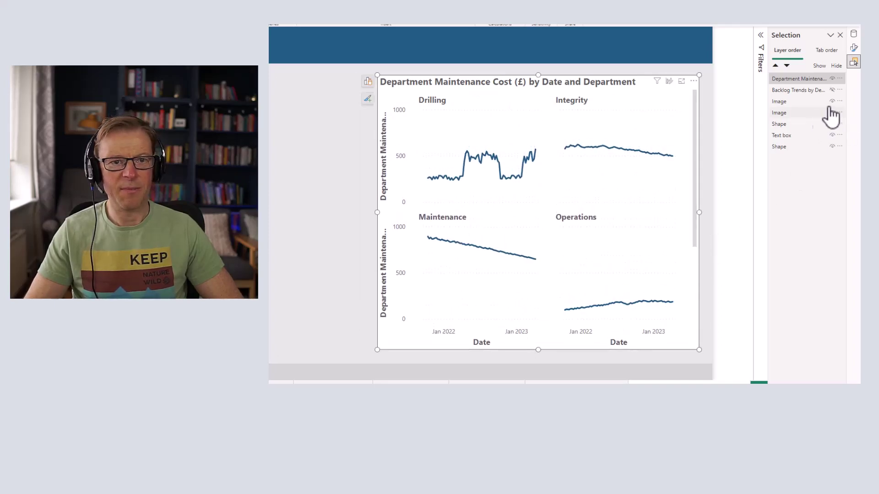
Step: Set the small multiples layout to 3 columns, keeping 2 rows, and reduce the chart's height
{"action": "left_click", "coordinate": [854, 48]}
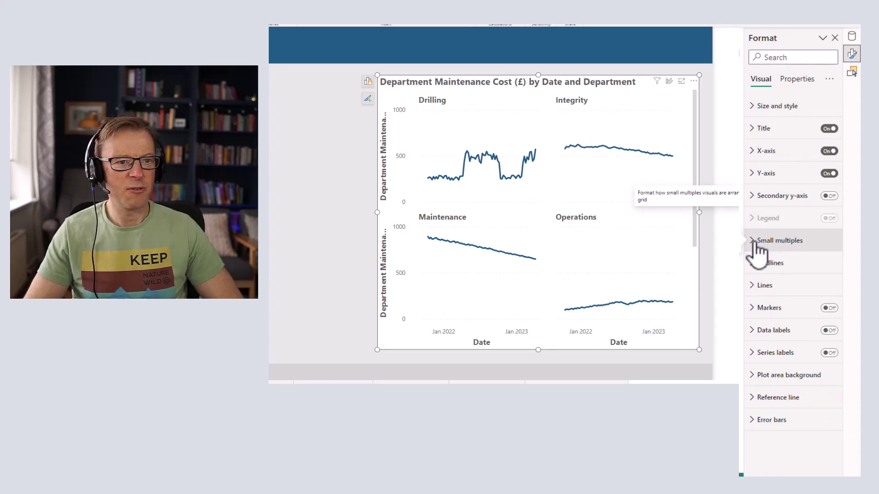
{"action": "left_click", "coordinate": [755, 245]}
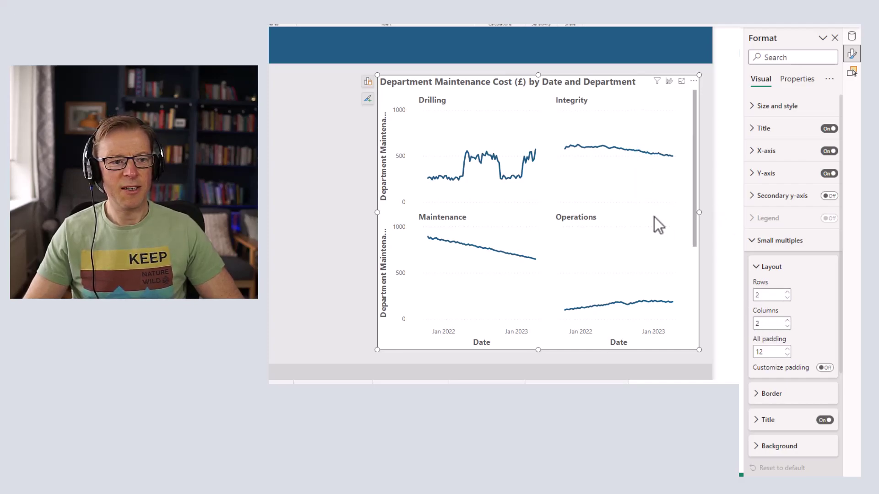
{"action": "scroll", "coordinate": [636, 214], "scroll_direction": "down", "scroll_amount": 2}
{"action": "scroll", "coordinate": [639, 217], "scroll_direction": "up", "scroll_amount": 4}
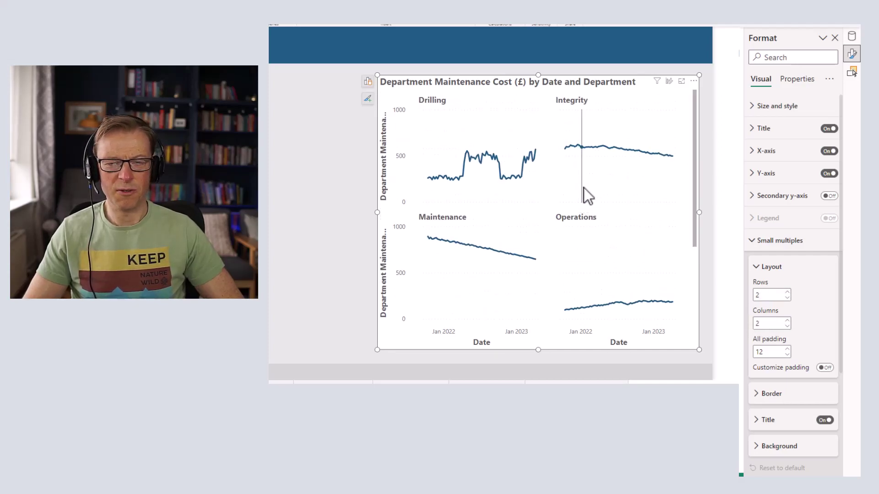
{"action": "mouse_move", "coordinate": [582, 193]}
{"action": "scroll", "coordinate": [583, 197], "scroll_direction": "down", "scroll_amount": 2}
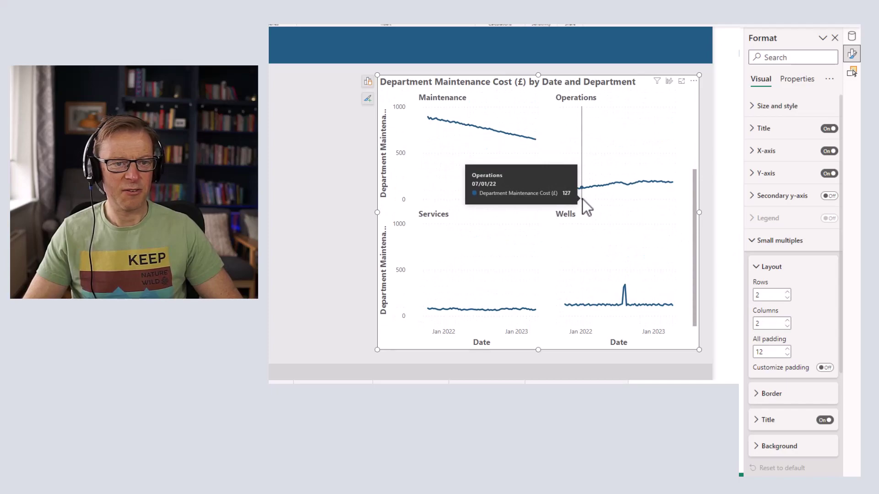
{"action": "scroll", "coordinate": [590, 200], "scroll_direction": "up", "scroll_amount": 2}
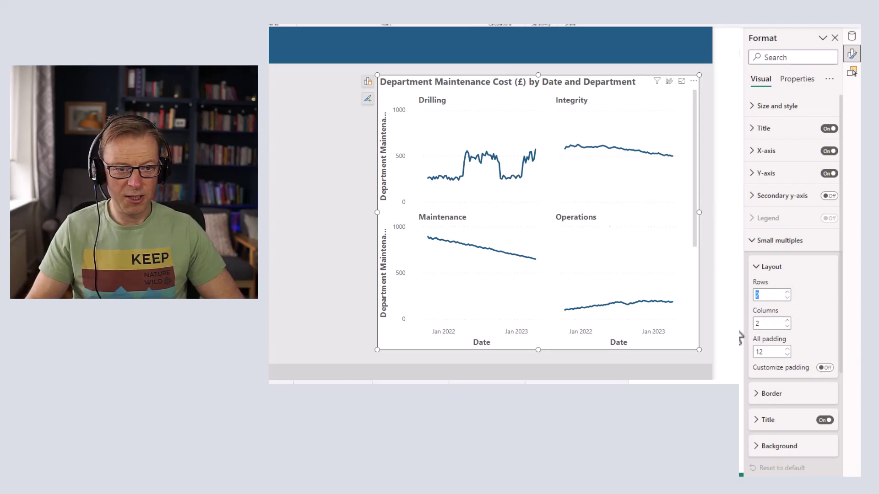
{"action": "left_click", "coordinate": [757, 324]}
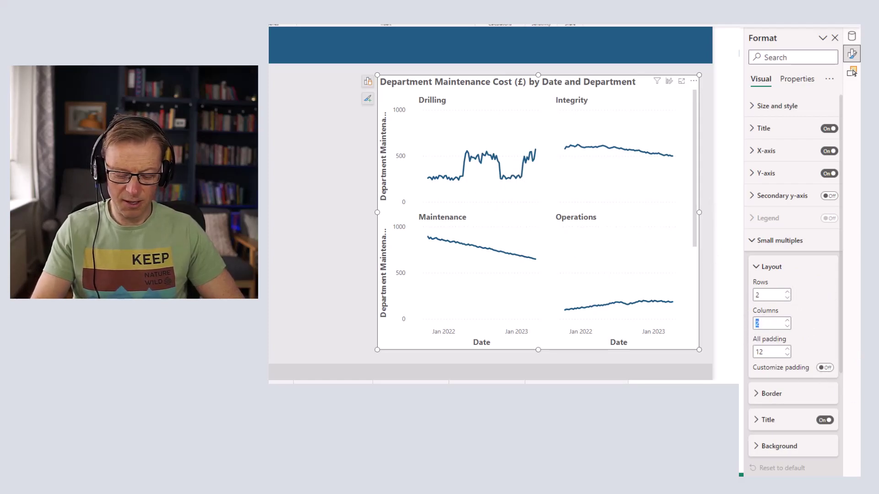
{"action": "type", "text": "3"}
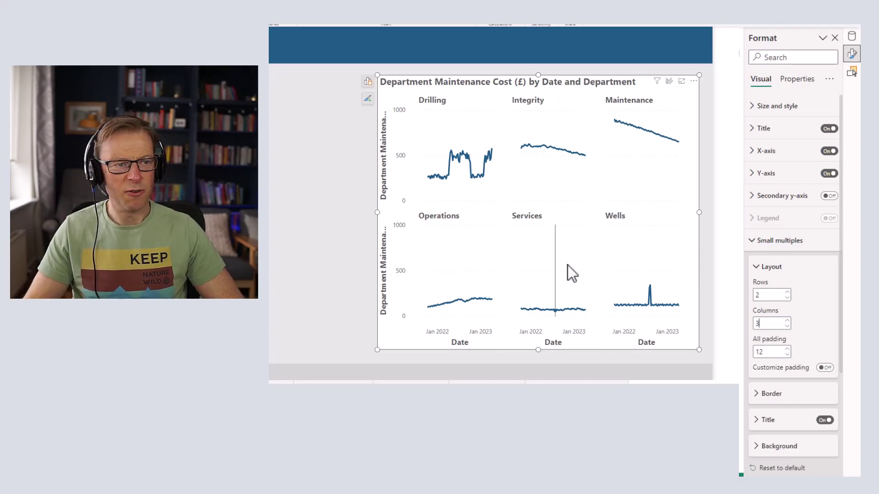
{"action": "left_click_drag", "start_coordinate": [540, 338], "coordinate": [543, 256]}
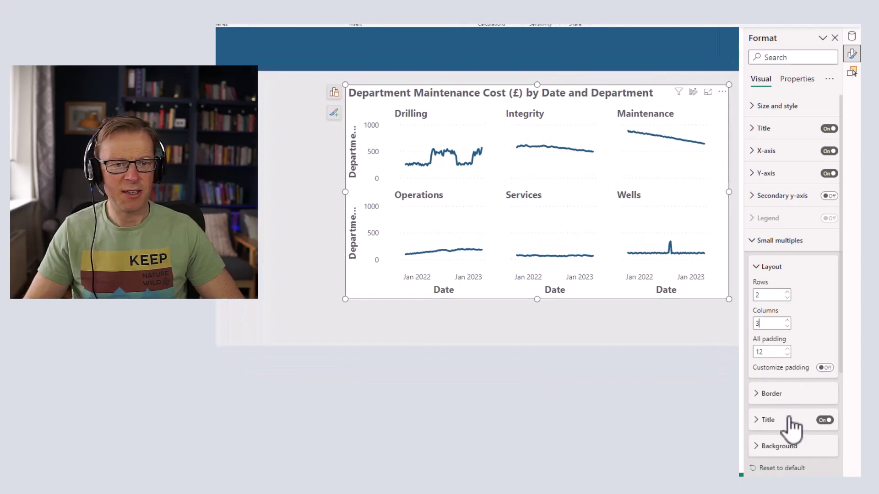
Step: Try all border gridlines on the small multiples, then settle on the horizontal and vertical option
{"action": "left_click", "coordinate": [772, 394]}
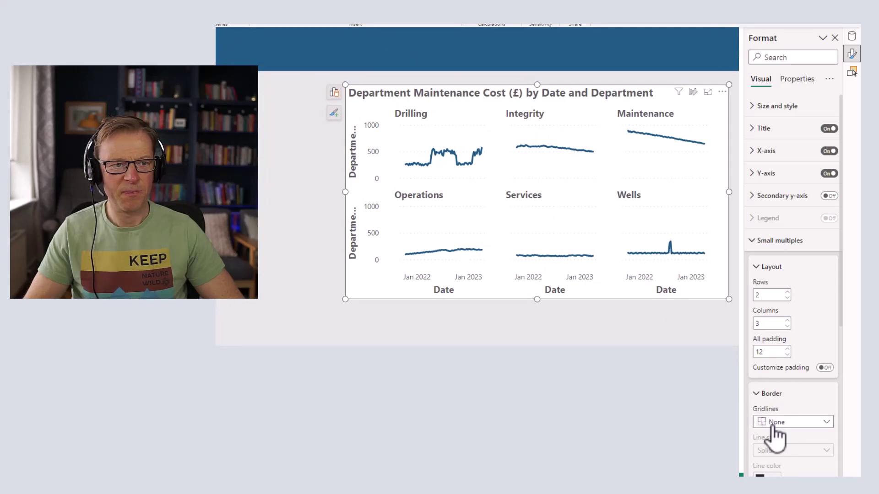
{"action": "left_click", "coordinate": [774, 423]}
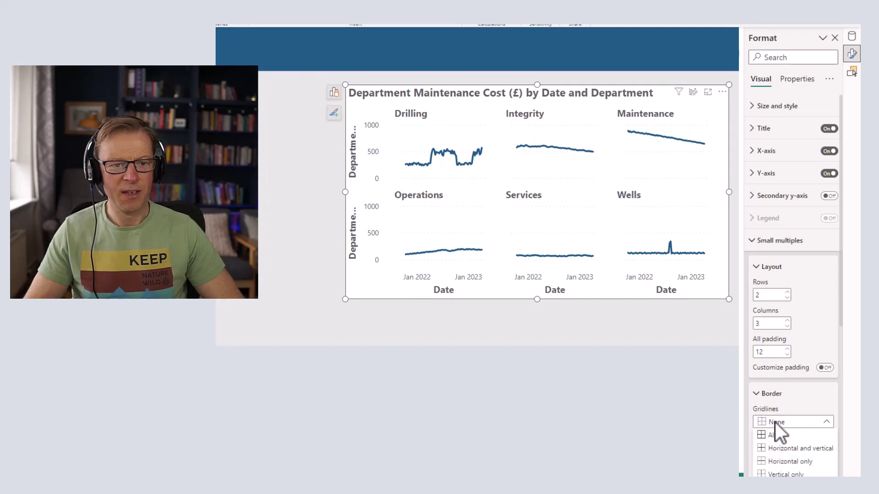
{"action": "left_click", "coordinate": [776, 448]}
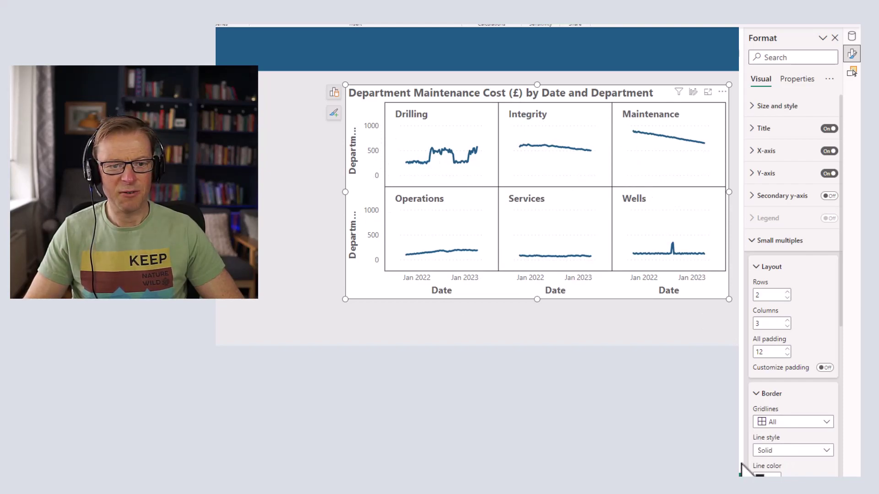
{"action": "left_click", "coordinate": [775, 423]}
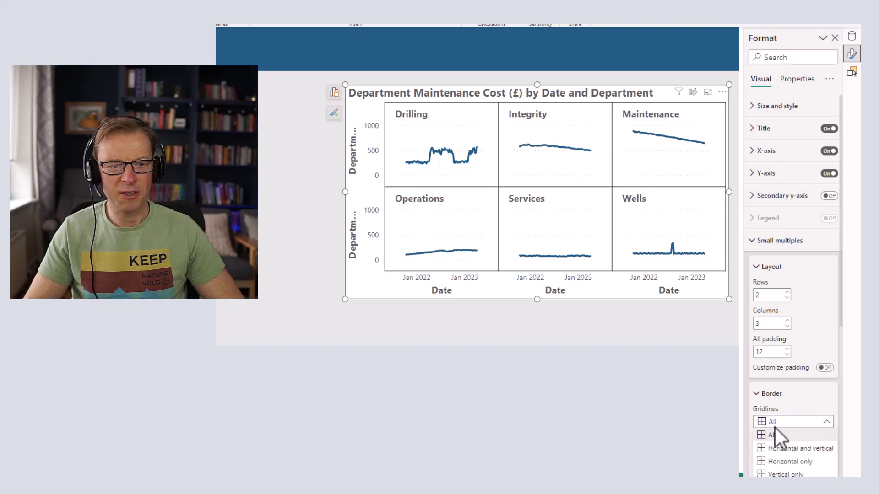
{"action": "left_click", "coordinate": [773, 451]}
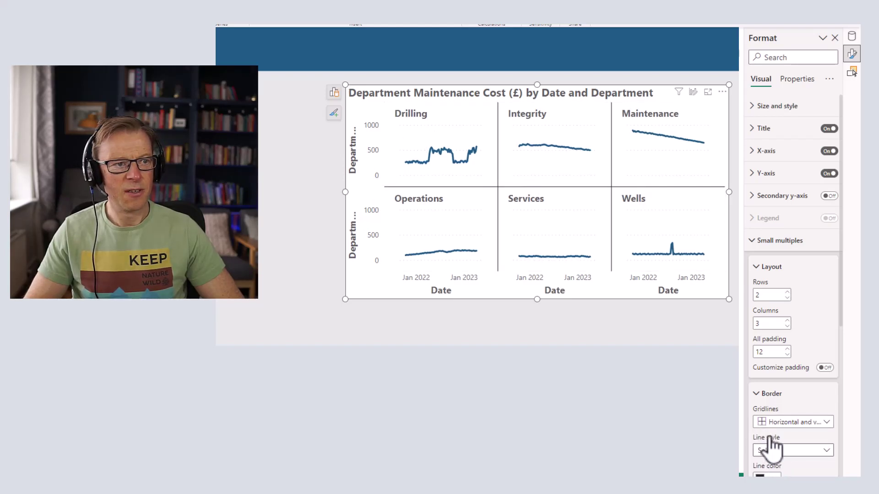
Step: Set the line color of the small multiples' border to a medium grey
{"action": "scroll", "coordinate": [775, 406], "scroll_direction": "down", "scroll_amount": 4}
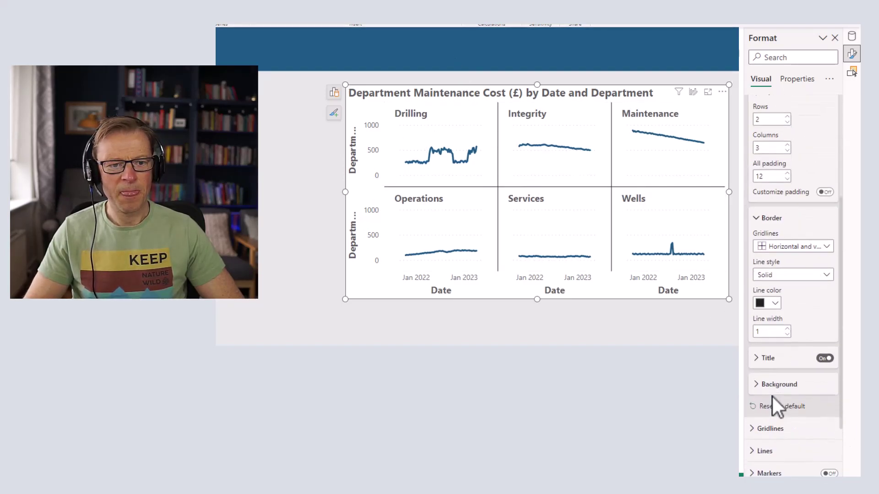
{"action": "left_click", "coordinate": [775, 301]}
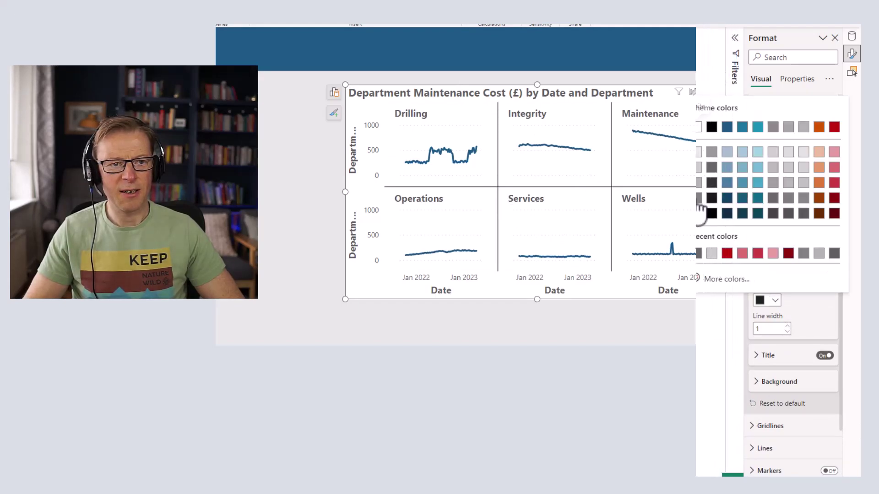
{"action": "left_click", "coordinate": [697, 168]}
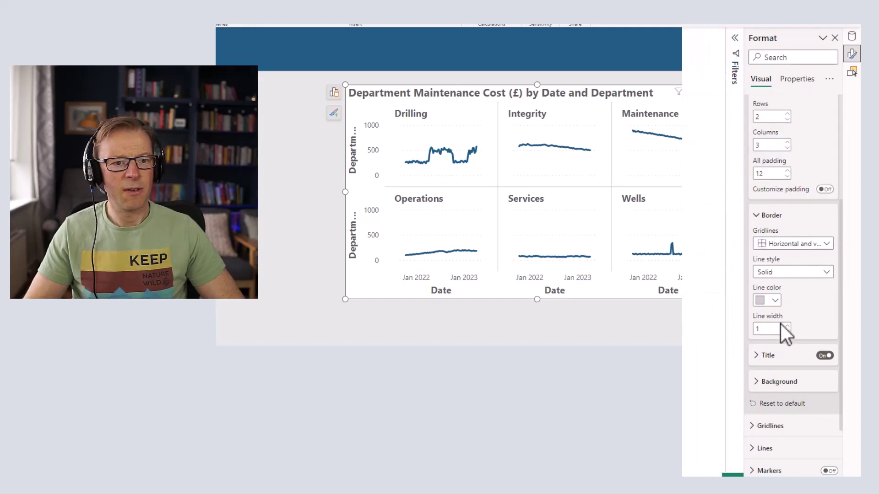
{"action": "left_click", "coordinate": [773, 300]}
{"action": "left_click", "coordinate": [696, 198]}
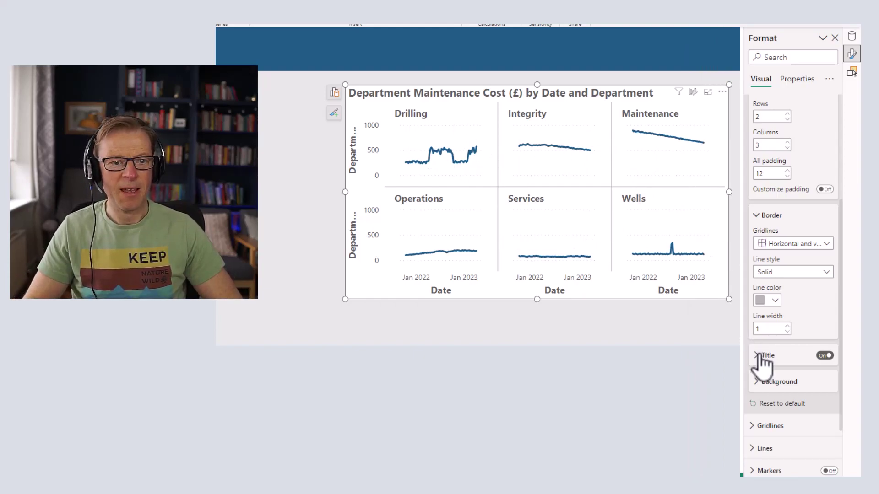
{"action": "left_click", "coordinate": [759, 215]}
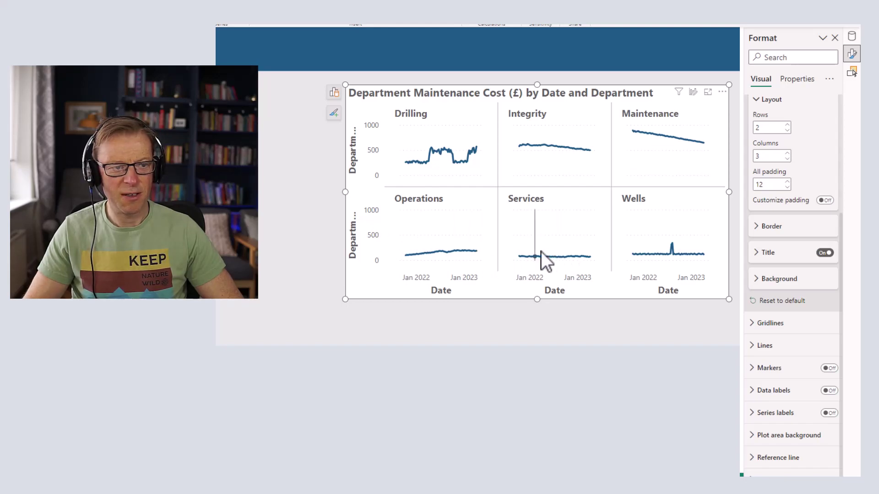
Step: Turn off the shared y-axis and turn on Scale to fit so each department's chart has its own range
{"action": "mouse_move", "coordinate": [448, 248]}
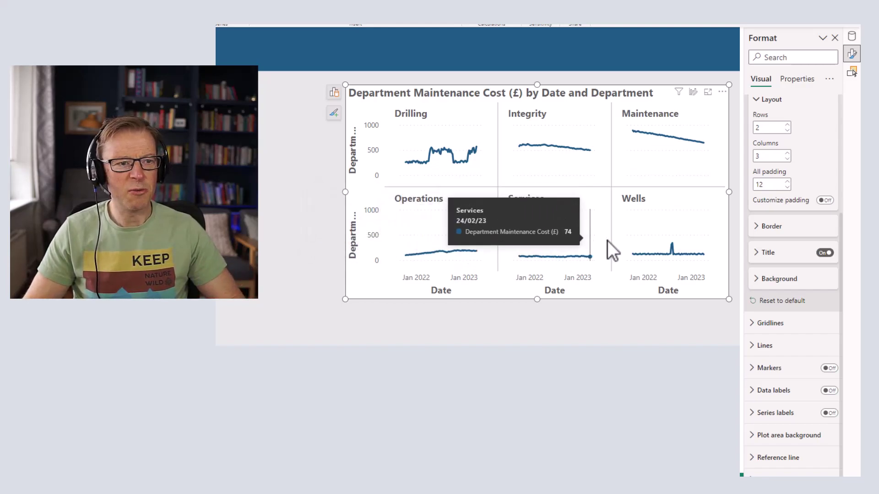
{"action": "scroll", "coordinate": [783, 237], "scroll_direction": "up", "scroll_amount": 4}
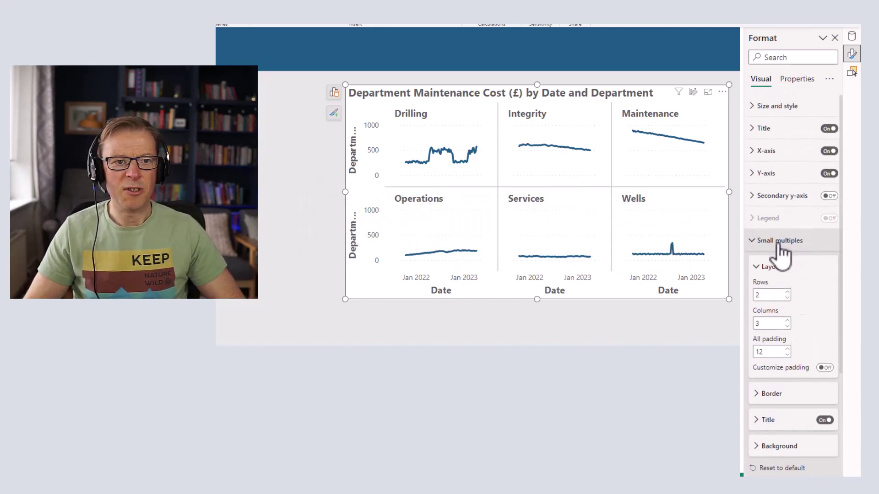
{"action": "left_click", "coordinate": [760, 174]}
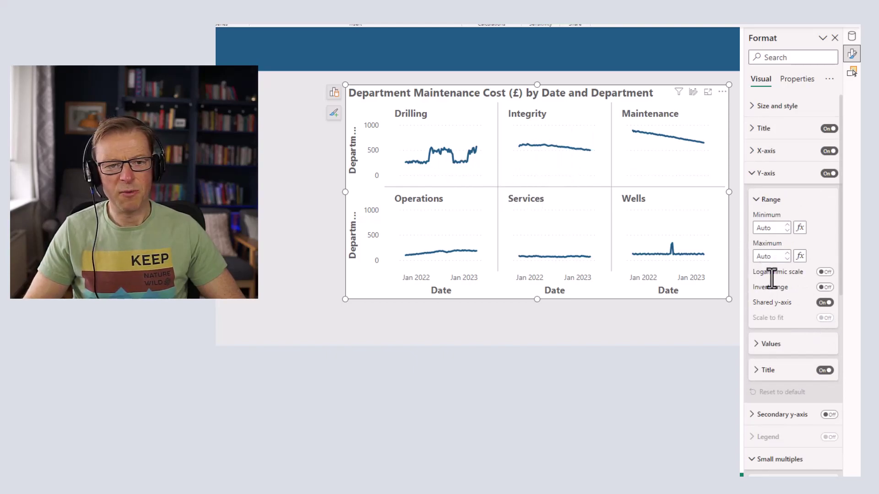
{"action": "left_click", "coordinate": [824, 303]}
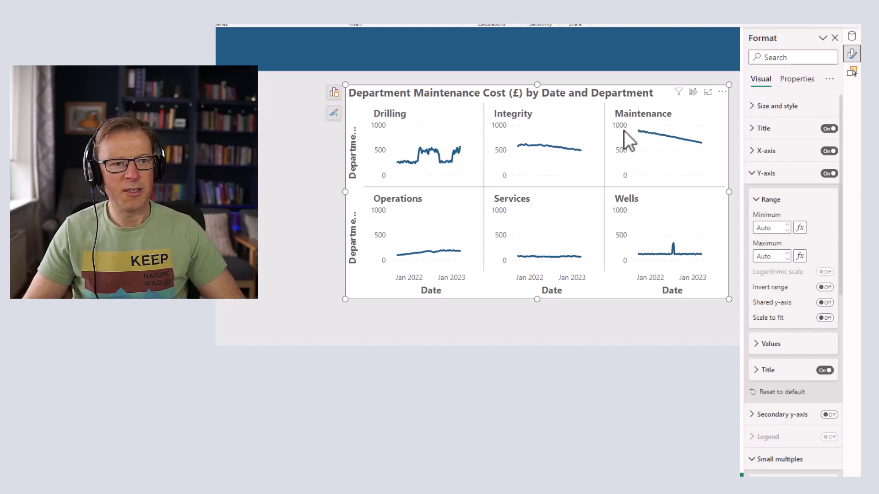
{"action": "left_click", "coordinate": [823, 303]}
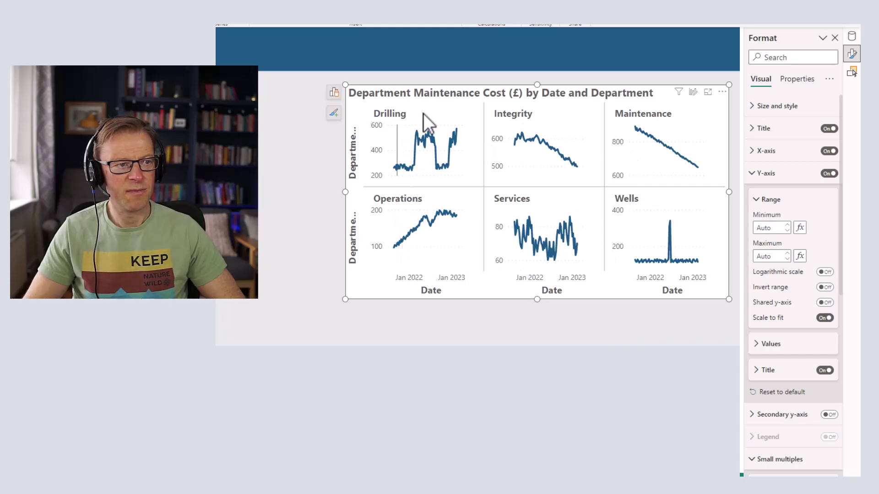
{"action": "left_click", "coordinate": [756, 201]}
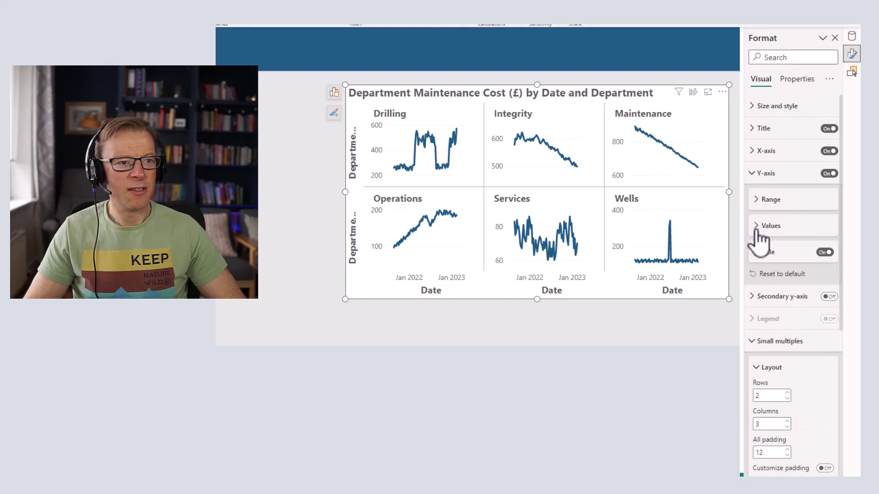
Step: Reduce the stroke width of all series lines in the chart to 2 px
{"action": "scroll", "coordinate": [770, 344], "scroll_direction": "down", "scroll_amount": 4}
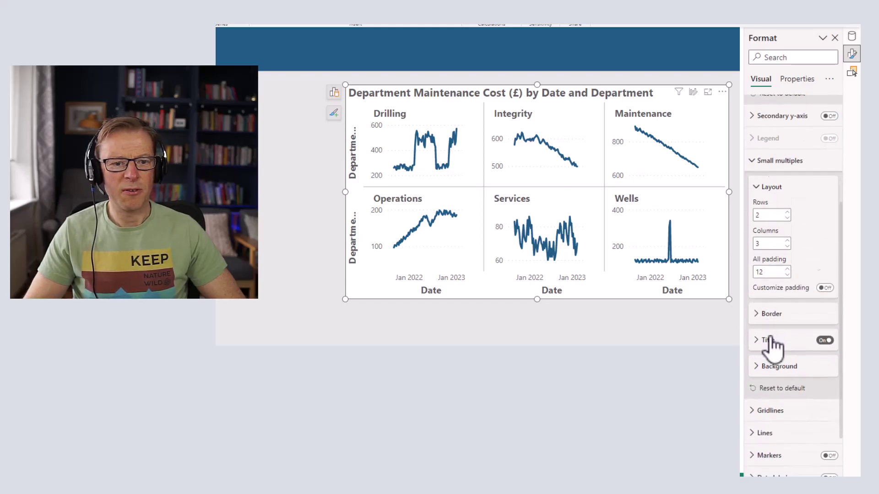
{"action": "left_click", "coordinate": [762, 377]}
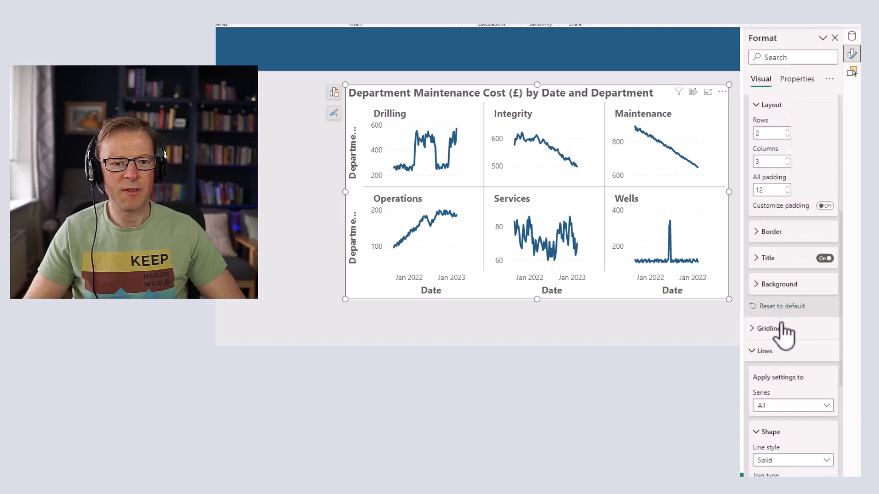
{"action": "scroll", "coordinate": [787, 333], "scroll_direction": "down", "scroll_amount": 3}
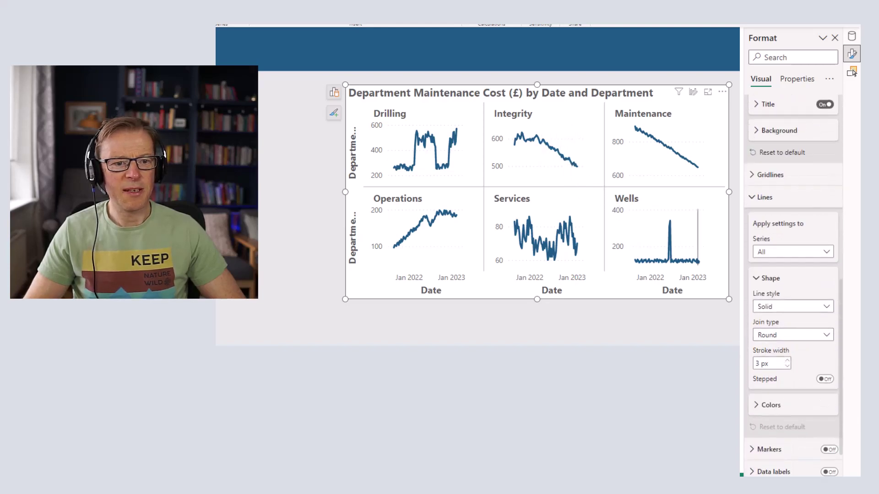
{"action": "left_click", "coordinate": [788, 367]}
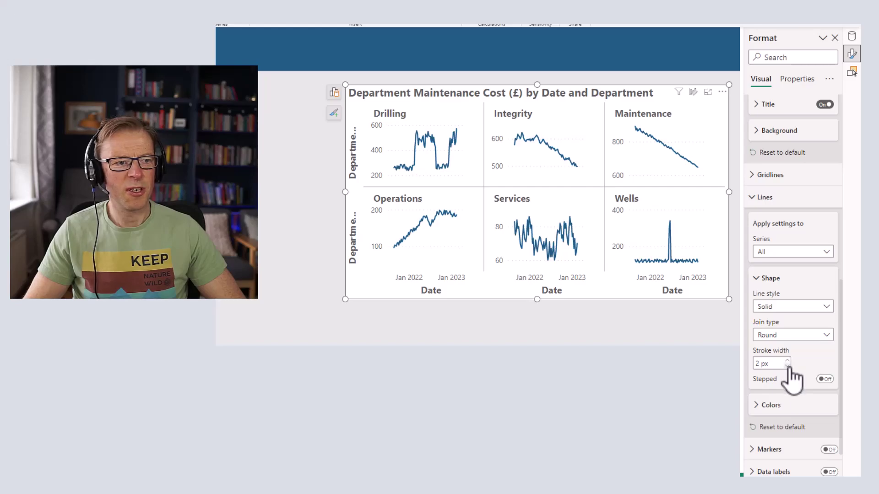
{"action": "left_click", "coordinate": [787, 366]}
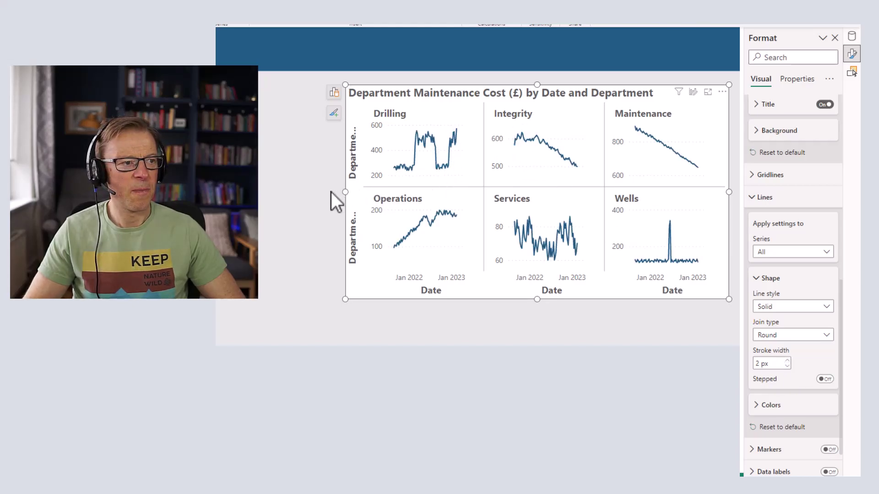
Step: Widen the small multiples chart by extending its left edge outward
{"action": "left_click_drag", "start_coordinate": [336, 192], "coordinate": [309, 191]}
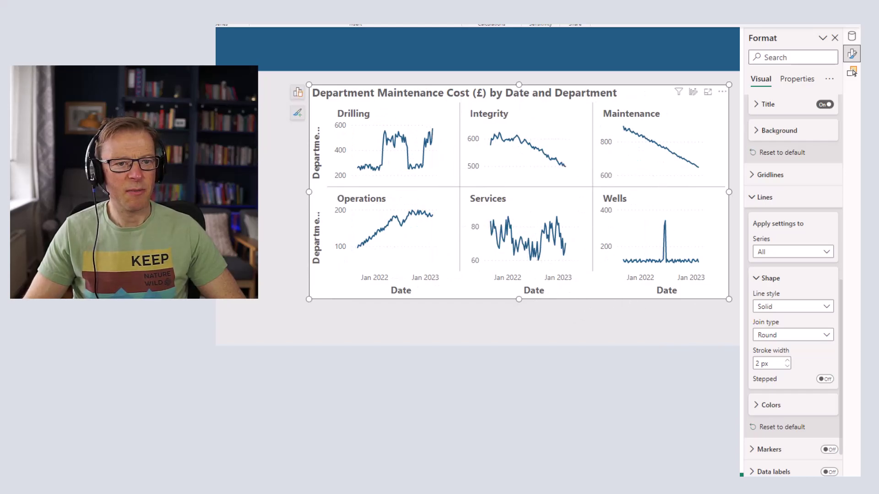
{"action": "scroll", "coordinate": [795, 353], "scroll_direction": "up", "scroll_amount": 4}
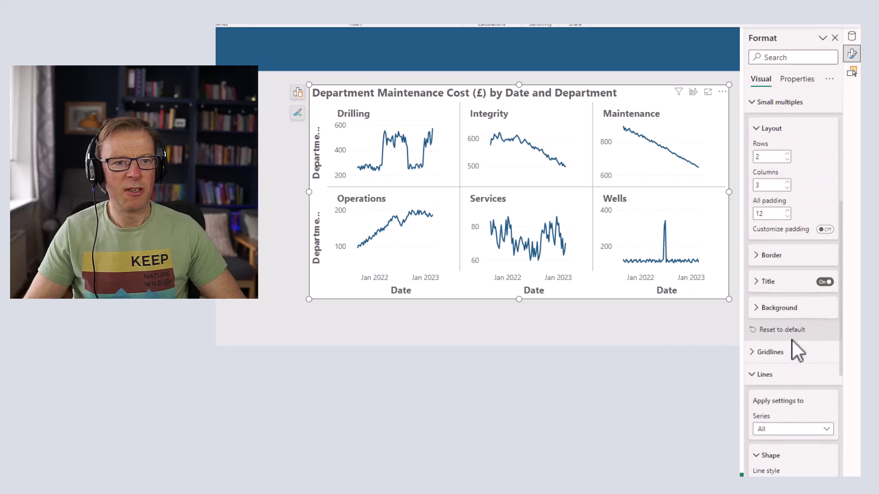
{"action": "scroll", "coordinate": [796, 352], "scroll_direction": "up", "scroll_amount": 5}
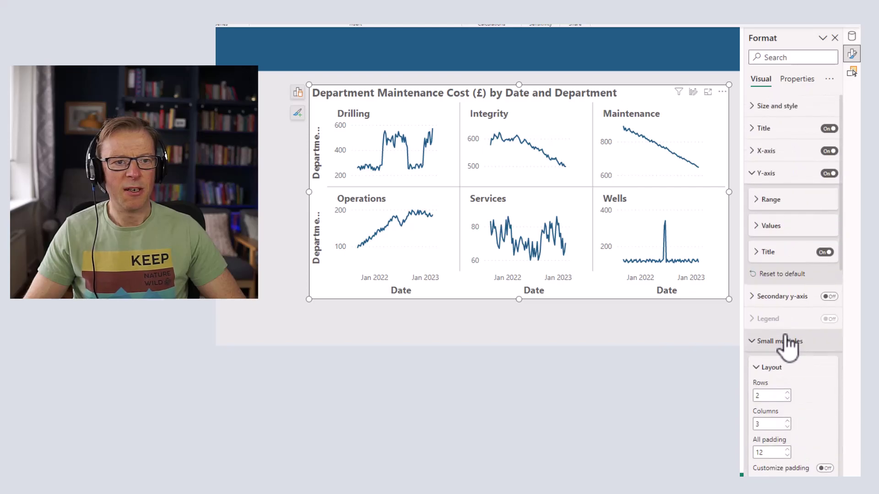
Step: Set the small multiples chart's padding to 10 px on all four sides
{"action": "left_click", "coordinate": [763, 108]}
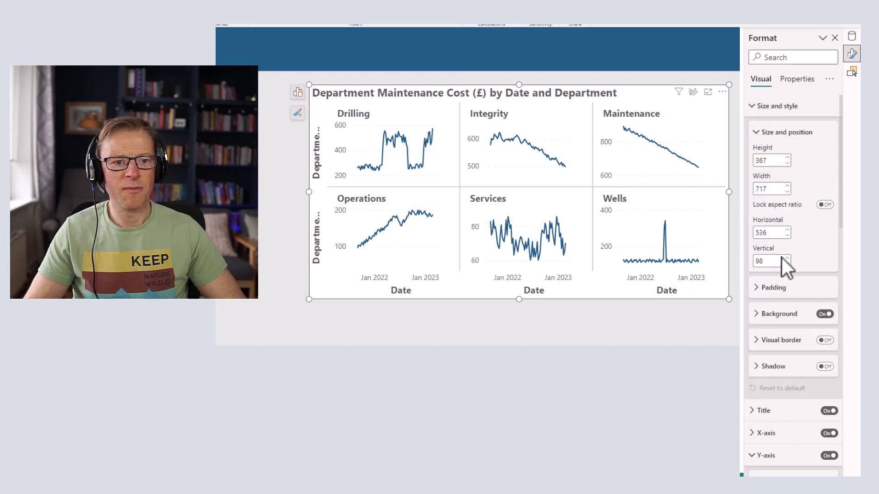
{"action": "left_click", "coordinate": [757, 134]}
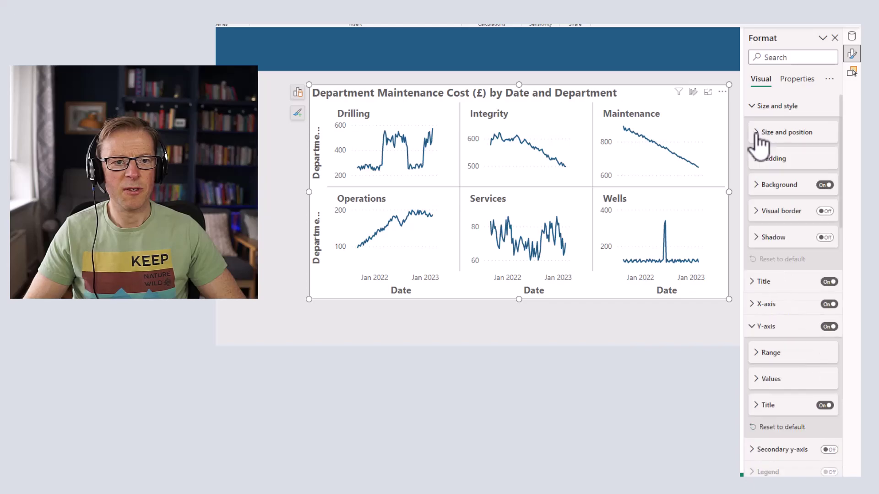
{"action": "left_click", "coordinate": [760, 160]}
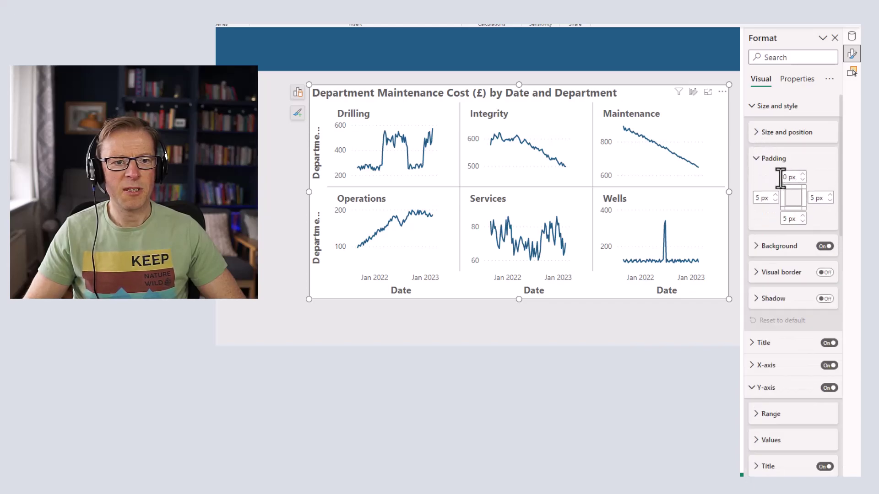
{"action": "type", "text": "10"}
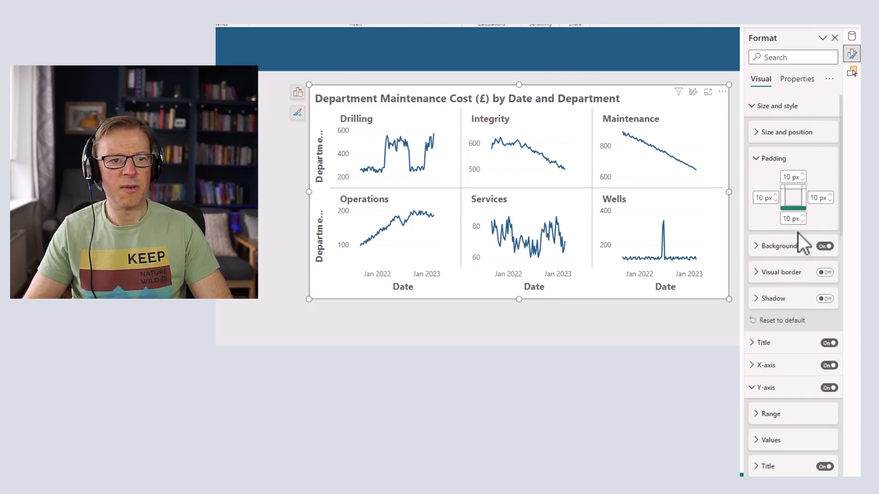
Step: Reduce the font size of the chart's main title to 12
{"action": "left_click", "coordinate": [760, 345]}
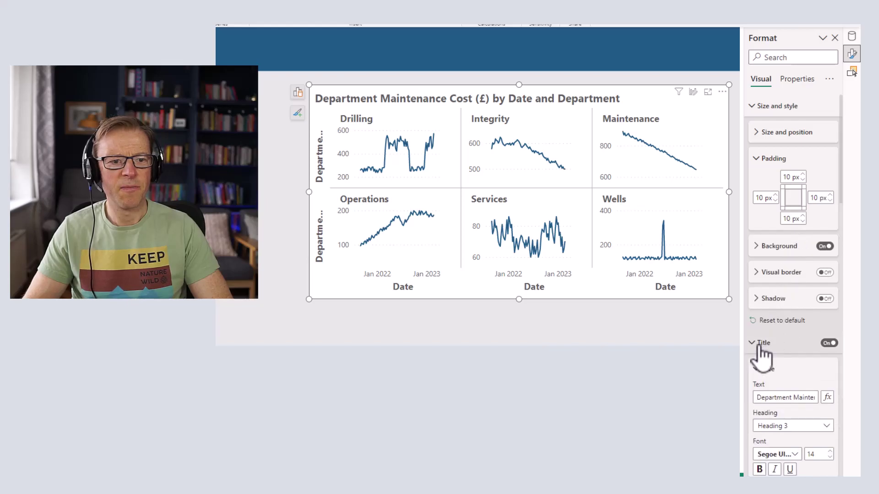
{"action": "left_click", "coordinate": [762, 159]}
{"action": "scroll", "coordinate": [773, 330], "scroll_direction": "down", "scroll_amount": 4}
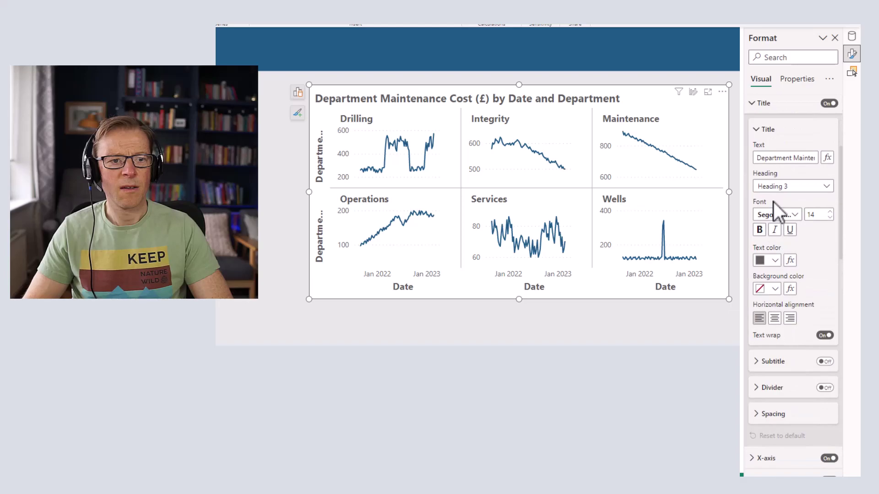
{"action": "left_click", "coordinate": [830, 218]}
{"action": "left_click", "coordinate": [830, 218]}
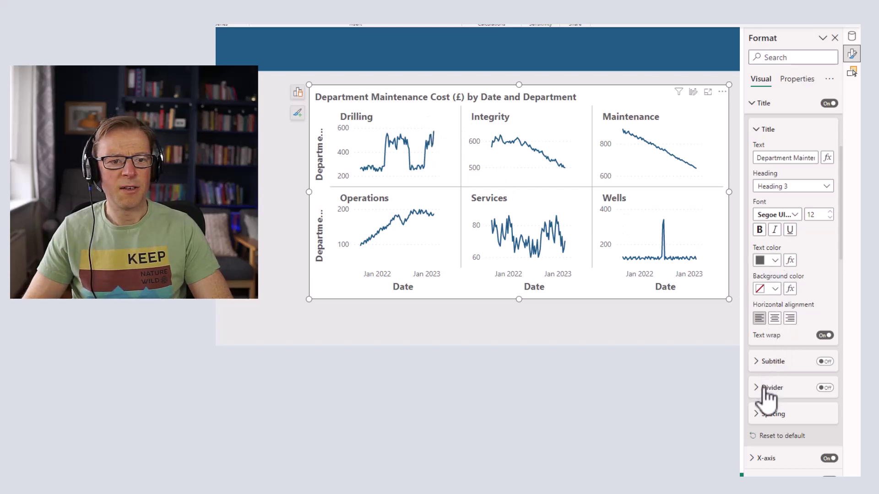
Step: Add a divider beneath the chart title, turn off its Ignore padding option and color it light grey
{"action": "left_click", "coordinate": [826, 387]}
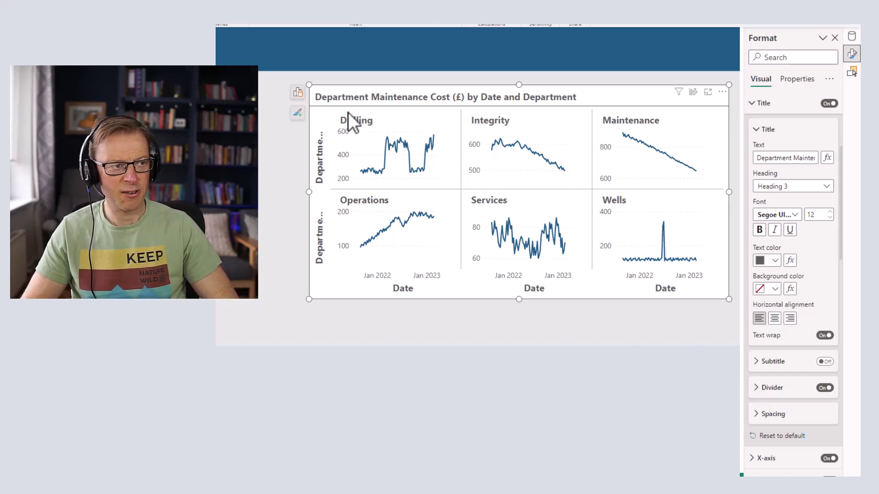
{"action": "left_click", "coordinate": [767, 389]}
{"action": "scroll", "coordinate": [821, 402], "scroll_direction": "down", "scroll_amount": 4}
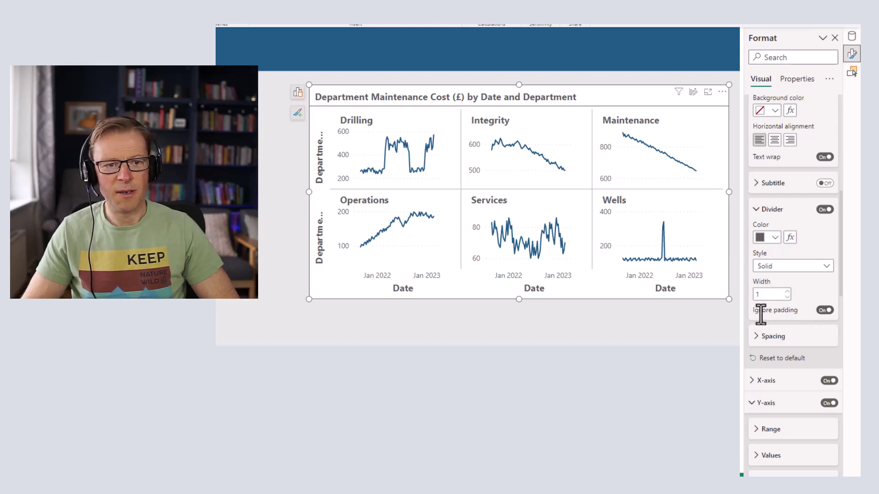
{"action": "left_click", "coordinate": [824, 310]}
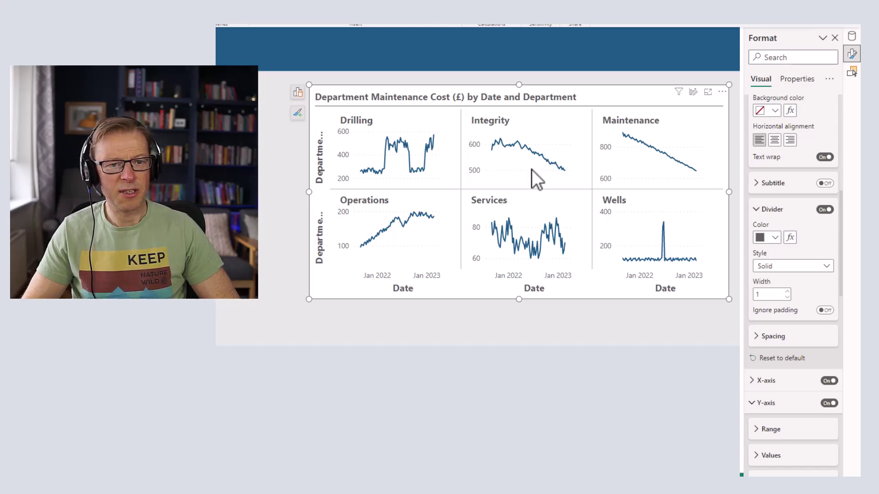
{"action": "left_click", "coordinate": [775, 238]}
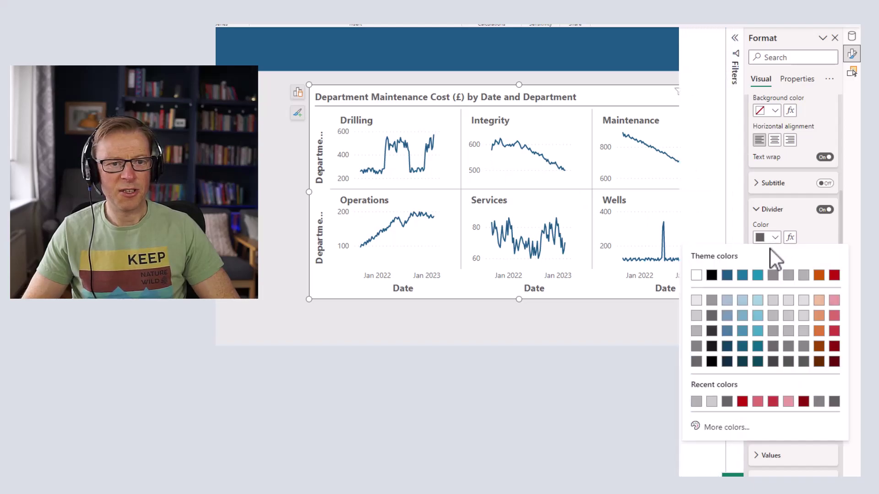
{"action": "left_click", "coordinate": [696, 331]}
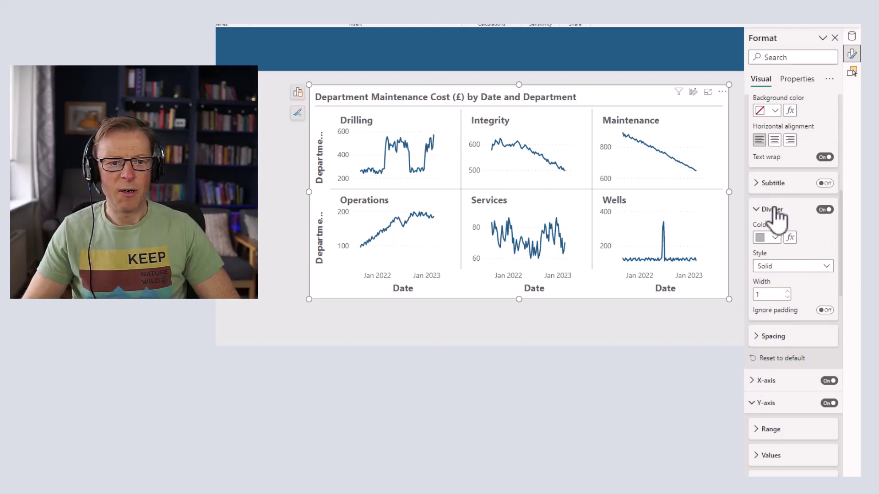
Step: Enable custom title spacing and set both the space below title and the space below title area to 10 px
{"action": "left_click", "coordinate": [763, 338]}
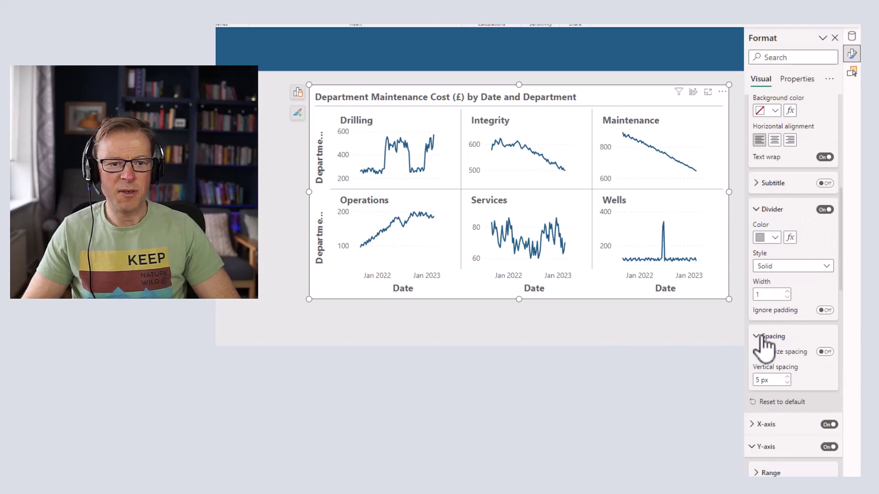
{"action": "left_click", "coordinate": [825, 352]}
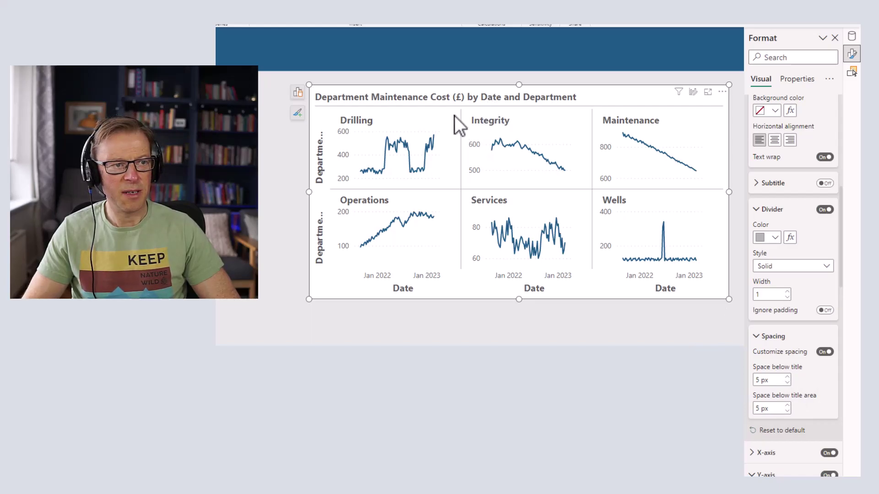
{"action": "double_click", "coordinate": [756, 380]}
{"action": "type", "text": "10"}
{"action": "key", "text": "Tab"}
{"action": "type", "text": "10"}
{"action": "key", "text": "Tab"}
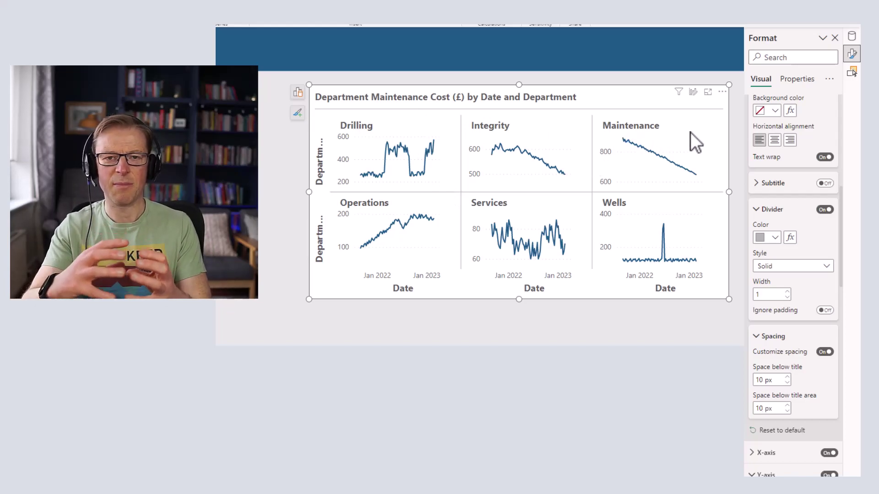
{"action": "left_click", "coordinate": [760, 336]}
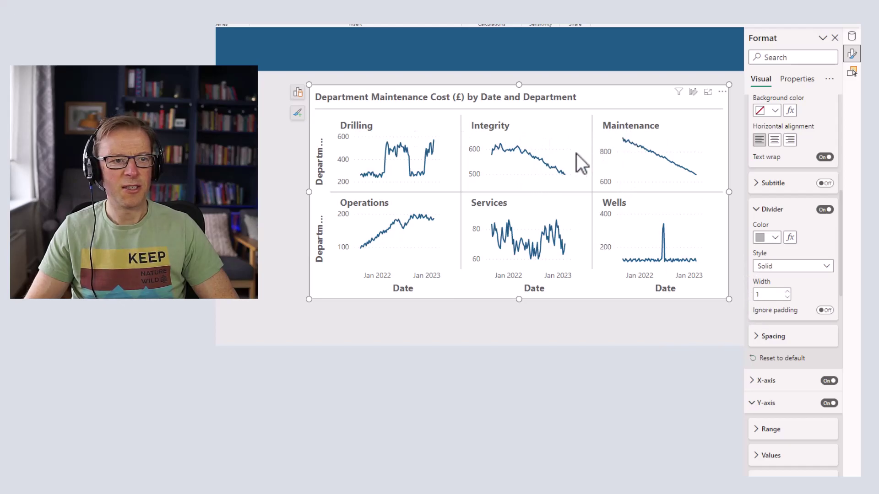
Step: Set the department titles in the small multiples to Segoe UI Semibold at font size 10
{"action": "scroll", "coordinate": [804, 332], "scroll_direction": "down", "scroll_amount": 1}
{"action": "scroll", "coordinate": [803, 328], "scroll_direction": "down", "scroll_amount": 10}
{"action": "left_click", "coordinate": [758, 193]}
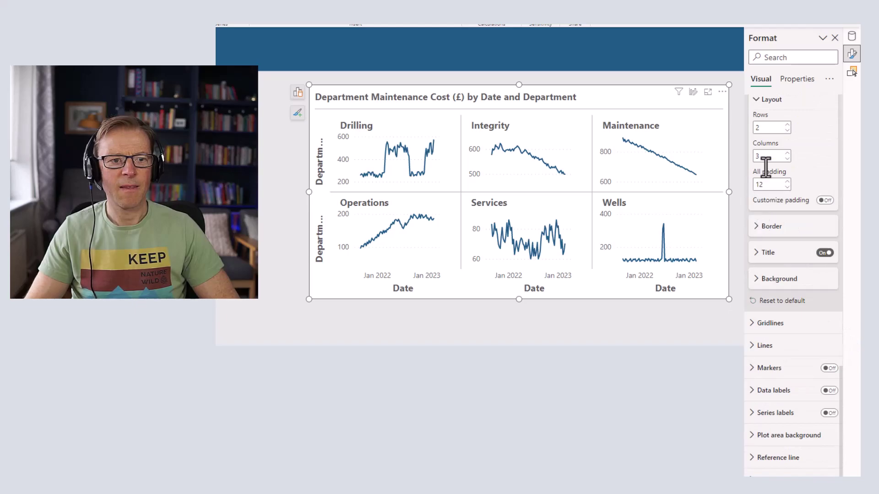
{"action": "scroll", "coordinate": [768, 151], "scroll_direction": "up", "scroll_amount": 2}
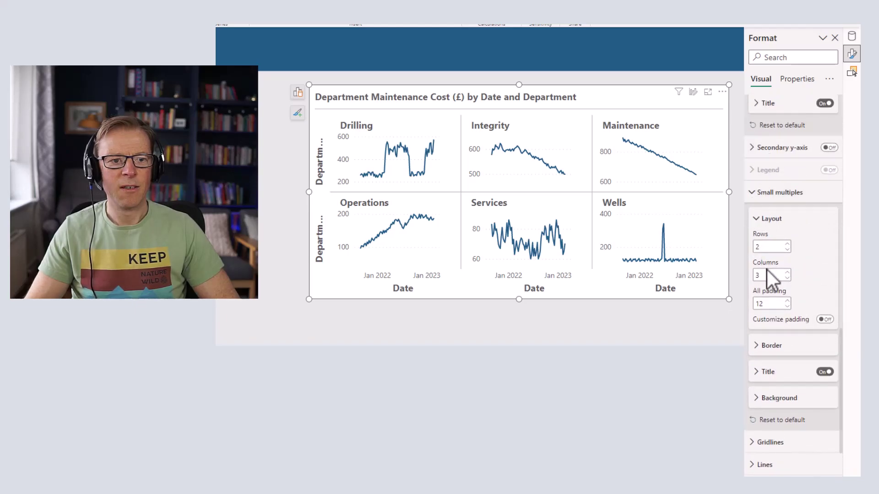
{"action": "left_click", "coordinate": [761, 370]}
{"action": "scroll", "coordinate": [802, 287], "scroll_direction": "down", "scroll_amount": 3}
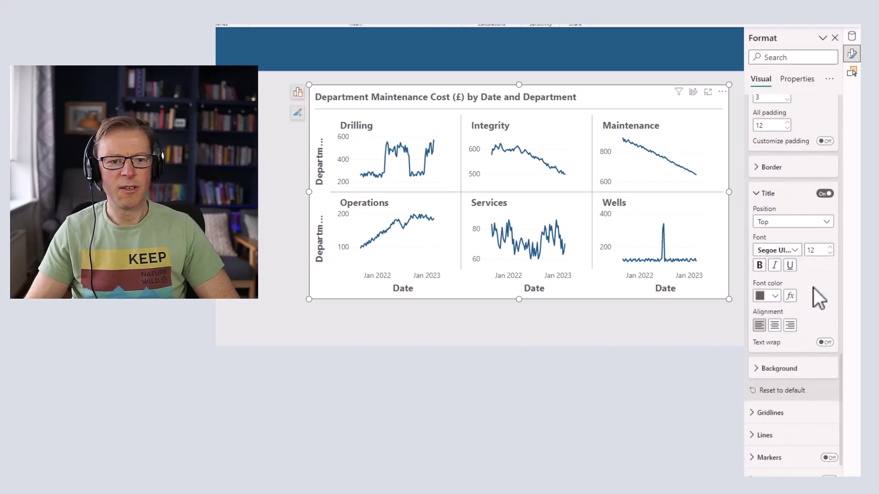
{"action": "left_click", "coordinate": [830, 253]}
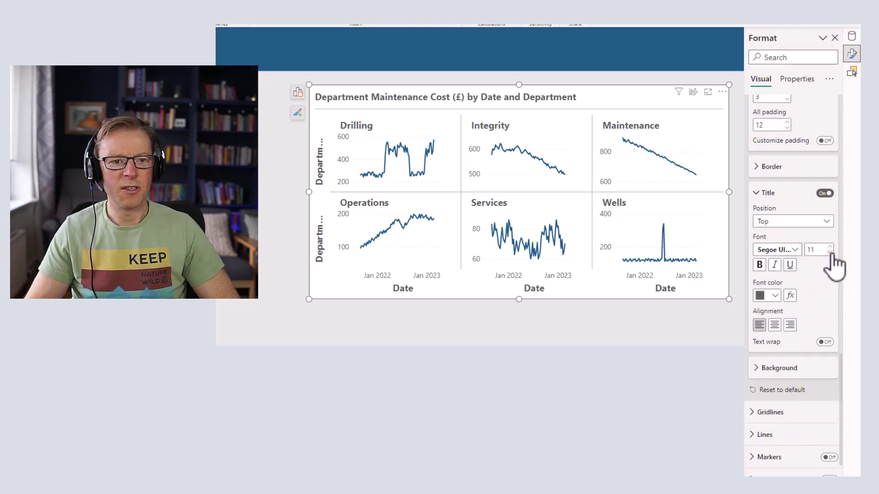
{"action": "left_click", "coordinate": [795, 250]}
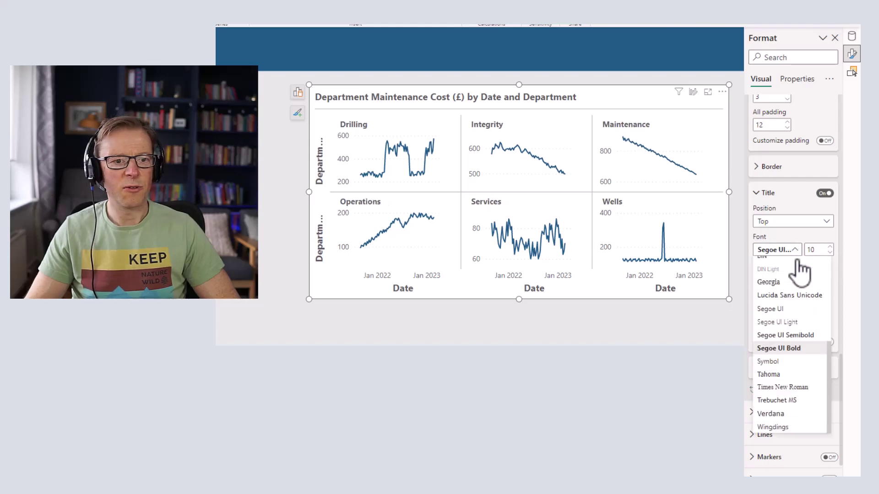
{"action": "left_click", "coordinate": [784, 338]}
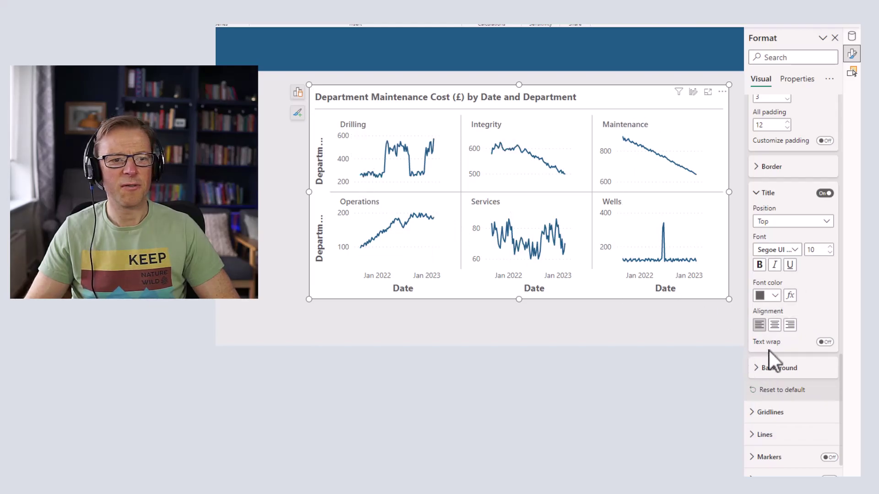
{"action": "left_click", "coordinate": [756, 194]}
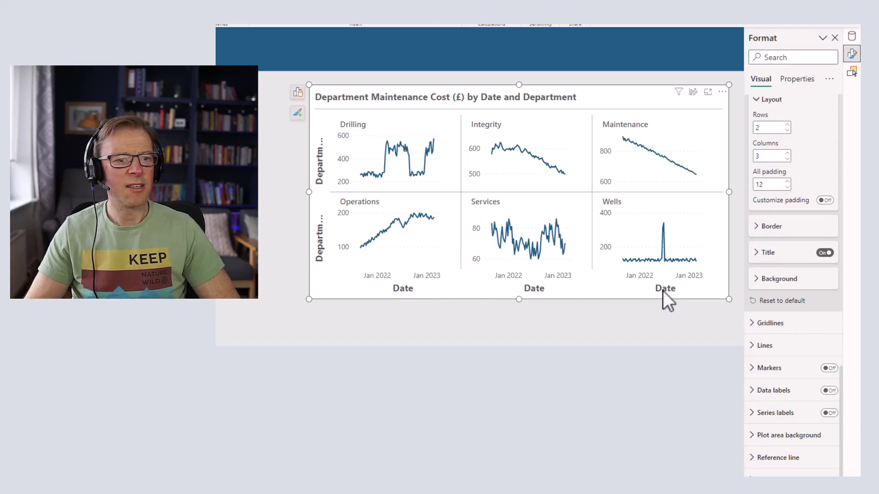
Step: Turn off the X-axis title to remove the repeated Date labels
{"action": "scroll", "coordinate": [791, 226], "scroll_direction": "up", "scroll_amount": 8}
{"action": "scroll", "coordinate": [795, 236], "scroll_direction": "up", "scroll_amount": 3}
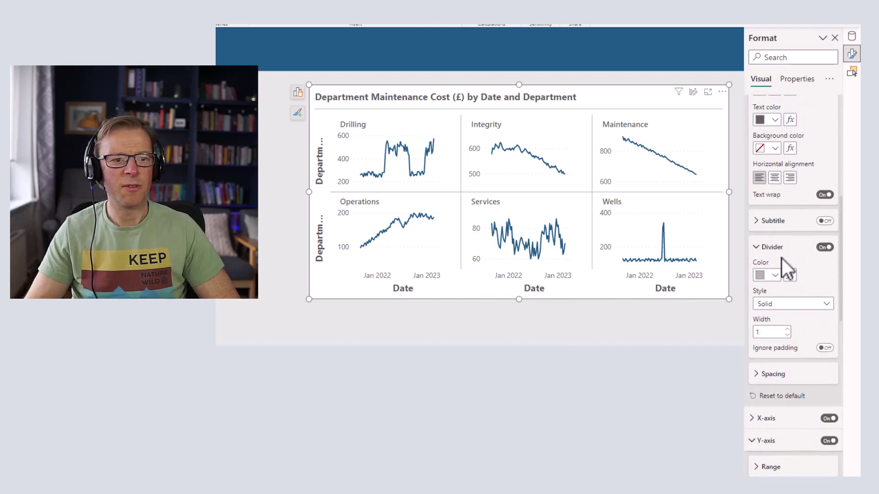
{"action": "scroll", "coordinate": [783, 266], "scroll_direction": "down", "scroll_amount": 3}
{"action": "left_click", "coordinate": [762, 300]}
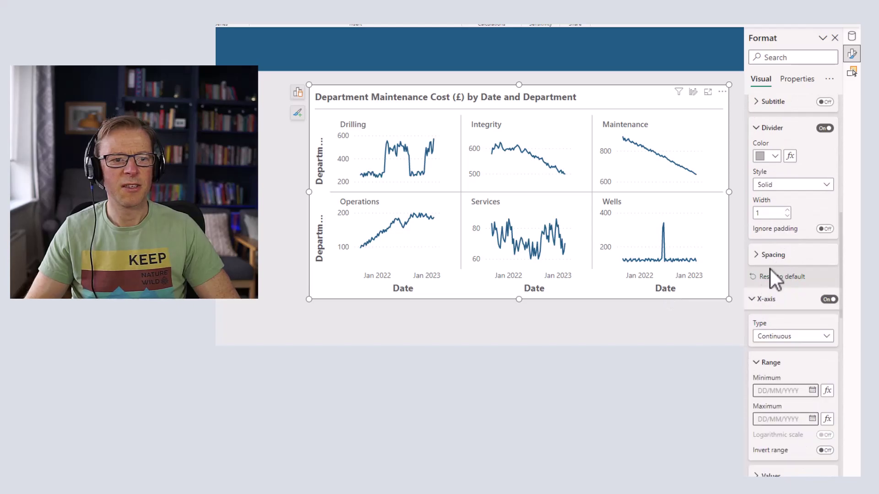
{"action": "scroll", "coordinate": [771, 275], "scroll_direction": "down", "scroll_amount": 4}
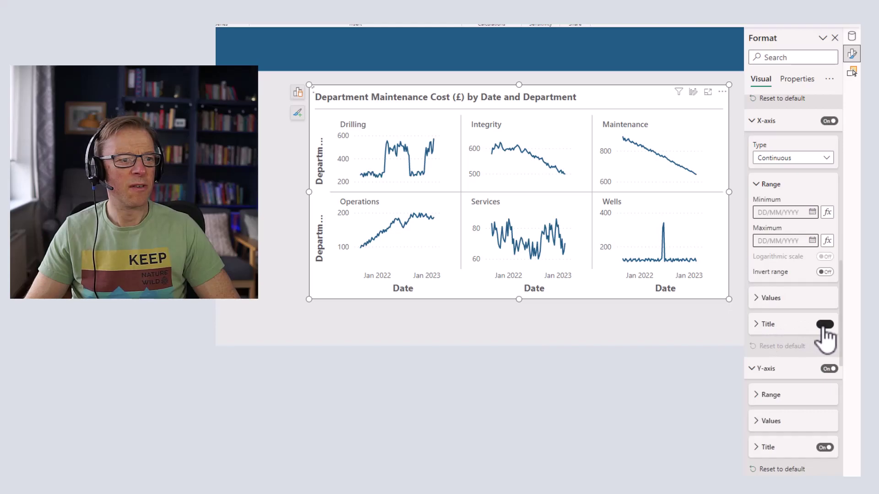
{"action": "left_click", "coordinate": [825, 326]}
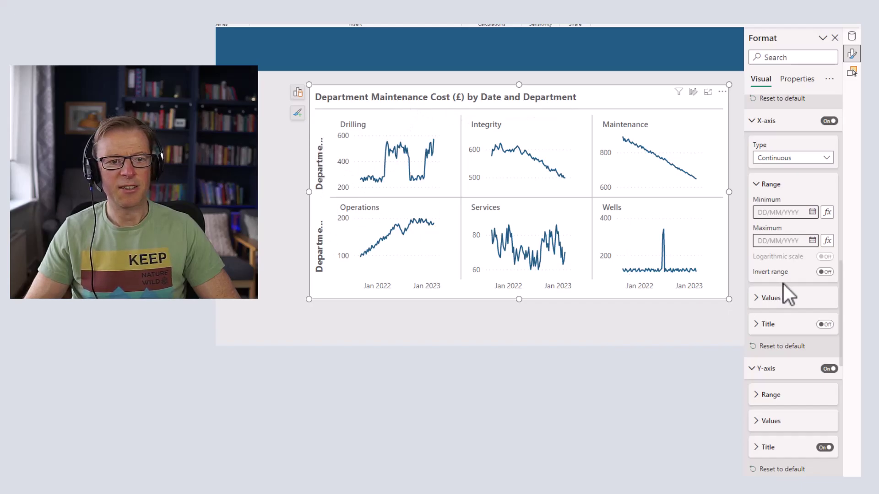
Step: Turn off the Y-axis title in the small multiples chart
{"action": "scroll", "coordinate": [769, 255], "scroll_direction": "up", "scroll_amount": 5}
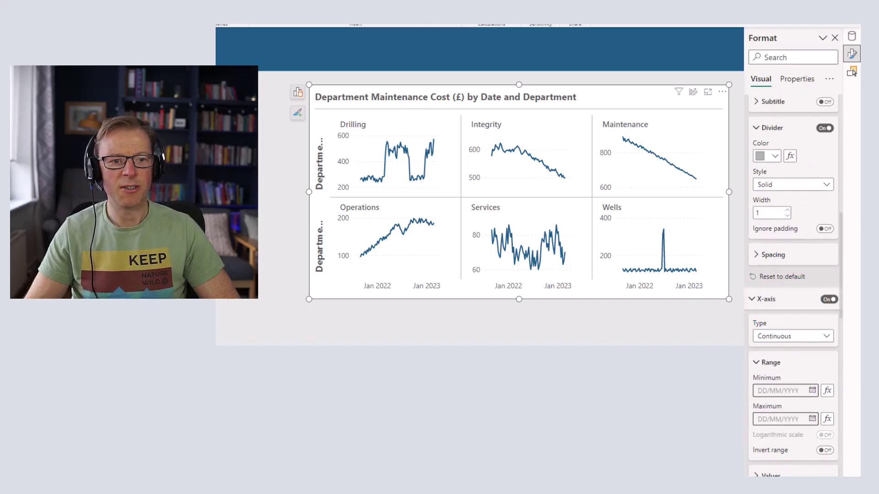
{"action": "scroll", "coordinate": [768, 253], "scroll_direction": "up", "scroll_amount": 3}
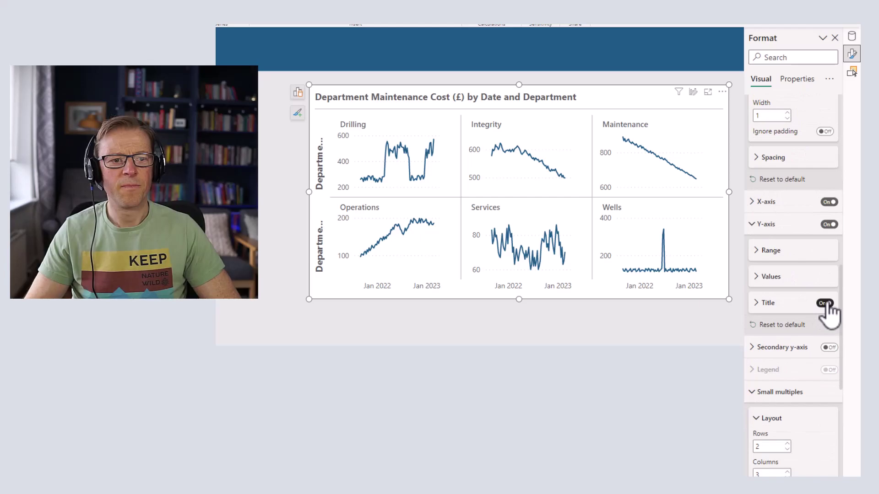
{"action": "left_click", "coordinate": [825, 303]}
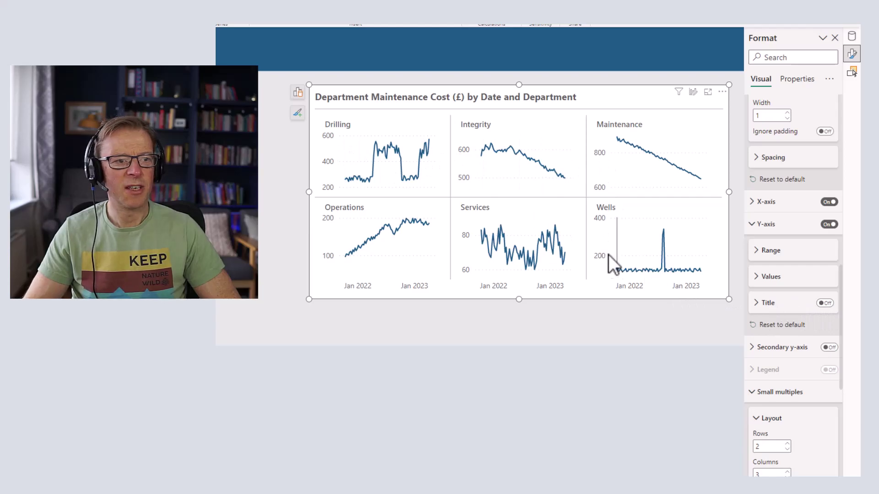
Step: Reduce the font size of both the Y-axis and X-axis values to 8, and deselect the chart
{"action": "left_click", "coordinate": [764, 278]}
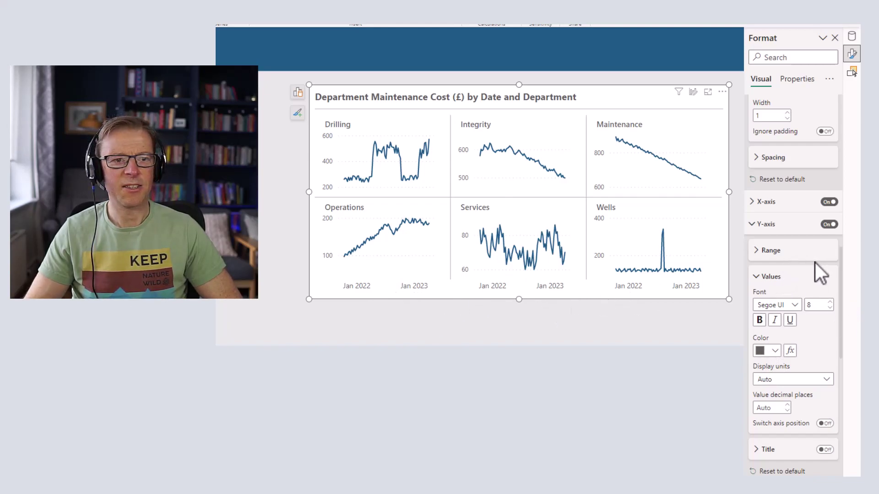
{"action": "left_click", "coordinate": [753, 202]}
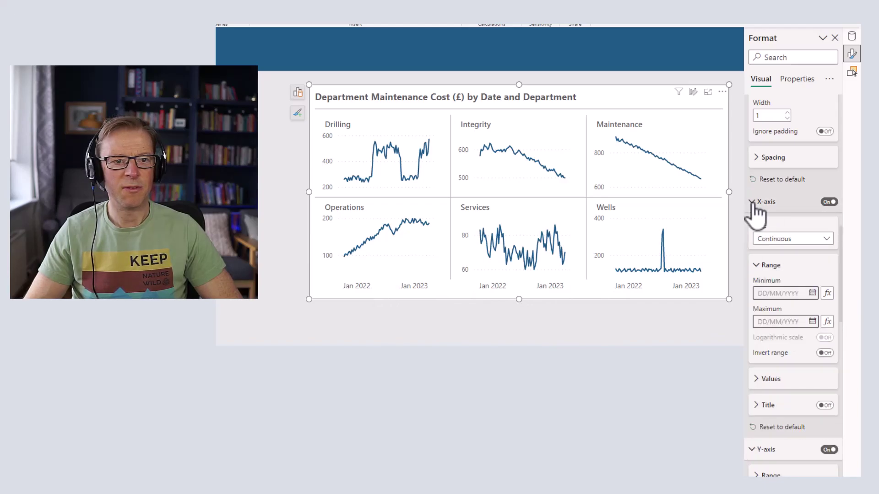
{"action": "scroll", "coordinate": [820, 275], "scroll_direction": "down", "scroll_amount": 4}
{"action": "left_click", "coordinate": [830, 232]}
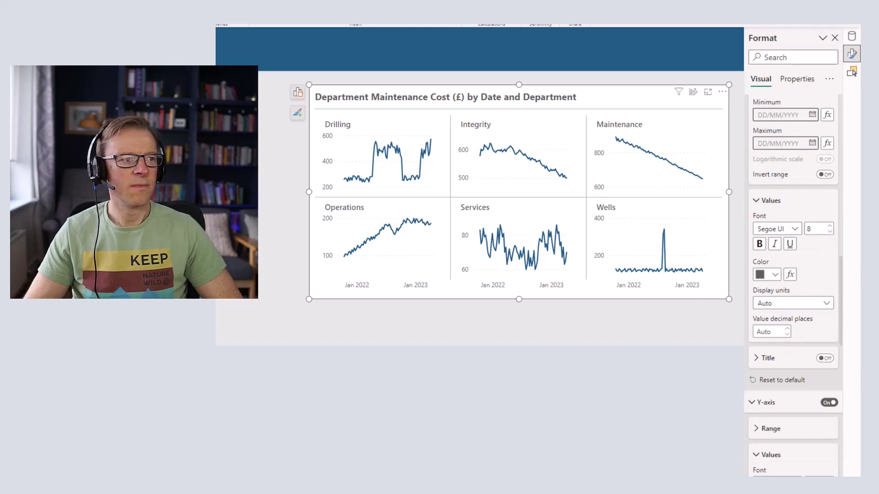
{"action": "left_click", "coordinate": [664, 321]}
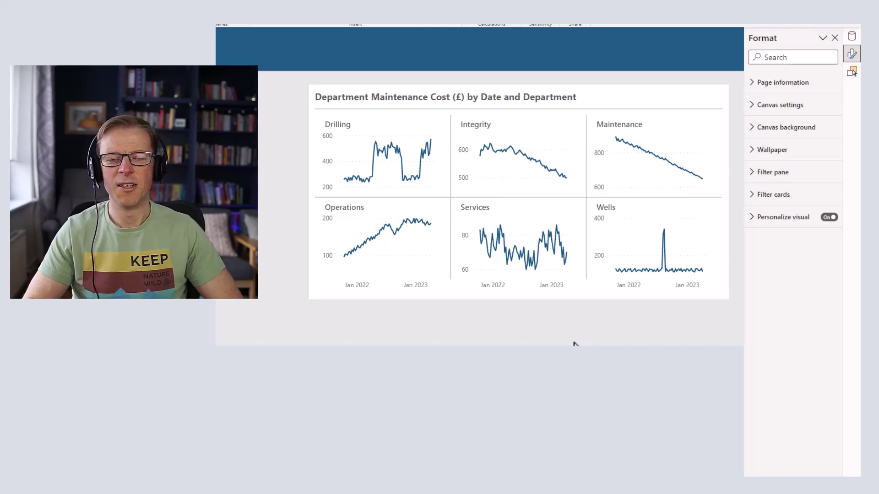
Step: Change the chart's title text to "Maintenance Cost (£) Trend by Department"
{"action": "left_click", "coordinate": [426, 105]}
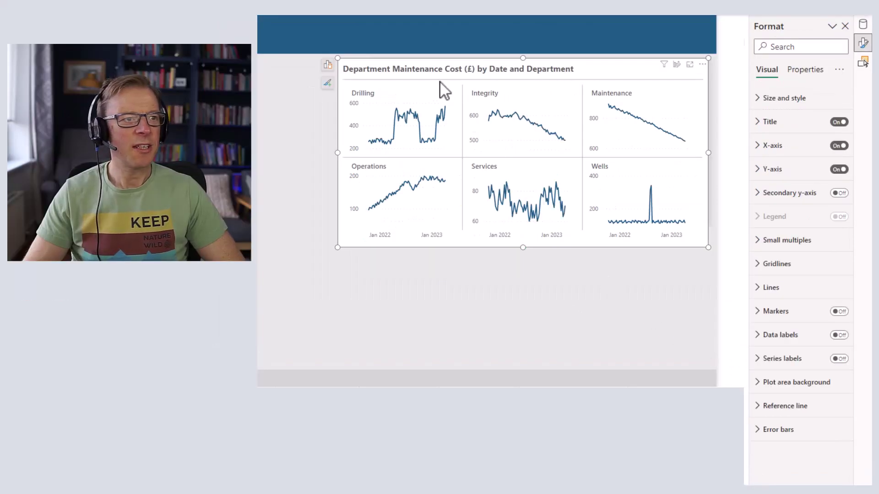
{"action": "left_click", "coordinate": [770, 121]}
{"action": "left_click_drag", "start_coordinate": [761, 179], "coordinate": [869, 177]}
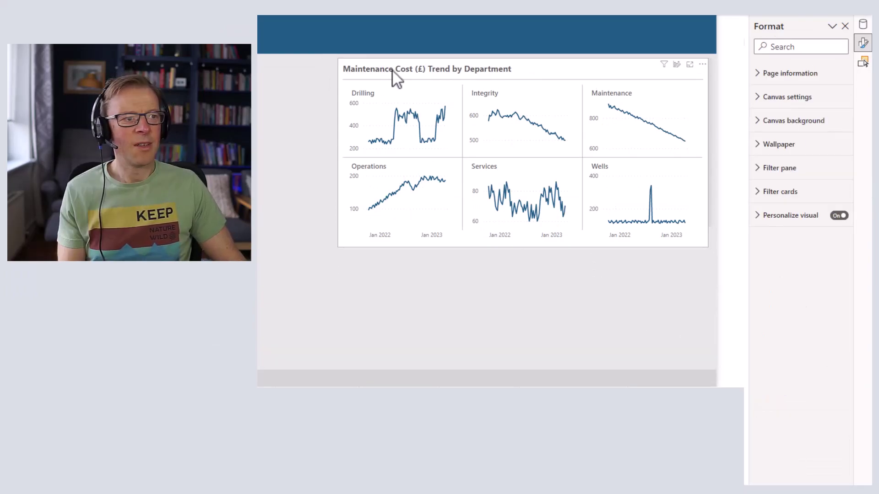
Step: Sort the small multiples by Department Maintenance Cost (£) in descending order
{"action": "left_click", "coordinate": [496, 77]}
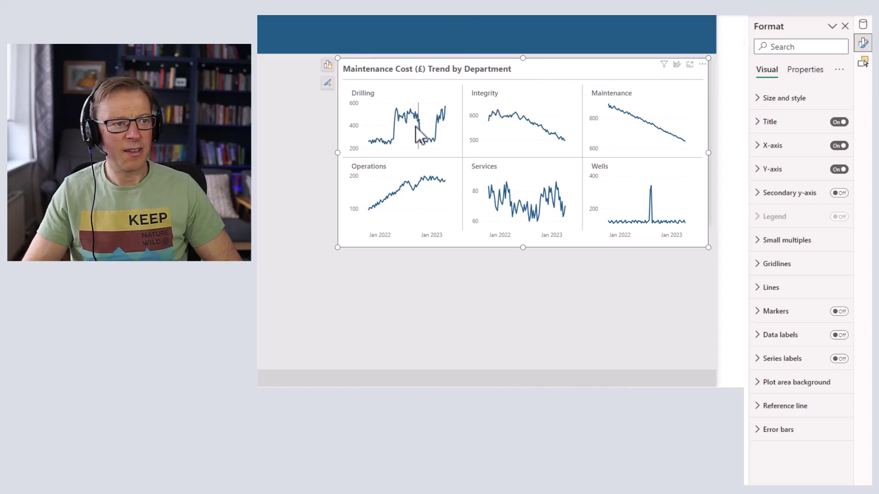
{"action": "left_click", "coordinate": [702, 66]}
{"action": "mouse_move", "coordinate": [731, 122]}
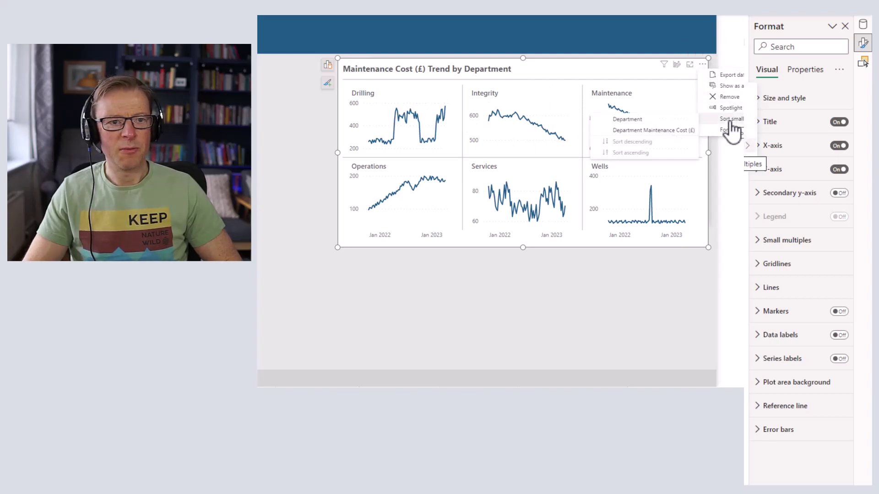
{"action": "left_click", "coordinate": [626, 132]}
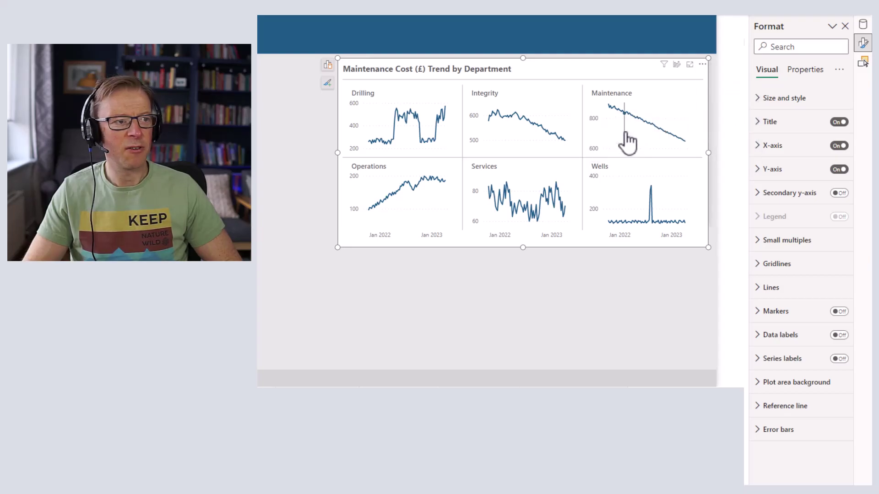
{"action": "left_click", "coordinate": [703, 65]}
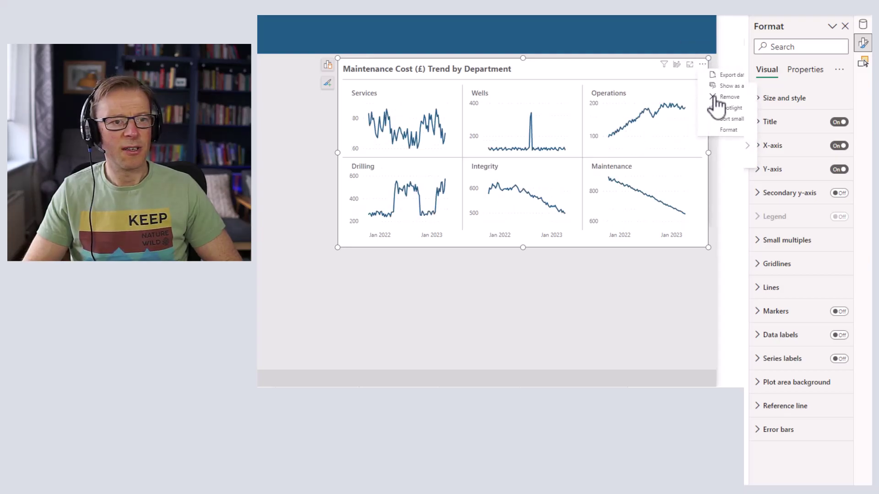
{"action": "mouse_move", "coordinate": [729, 120]}
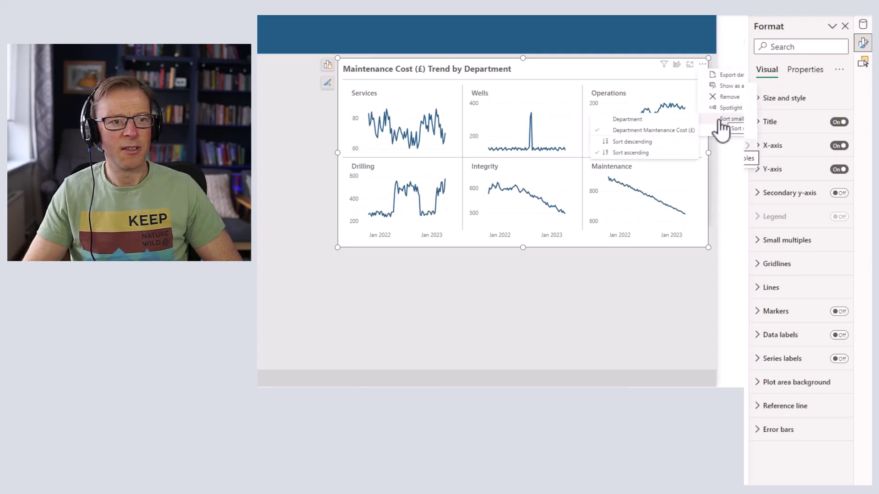
{"action": "left_click", "coordinate": [635, 143]}
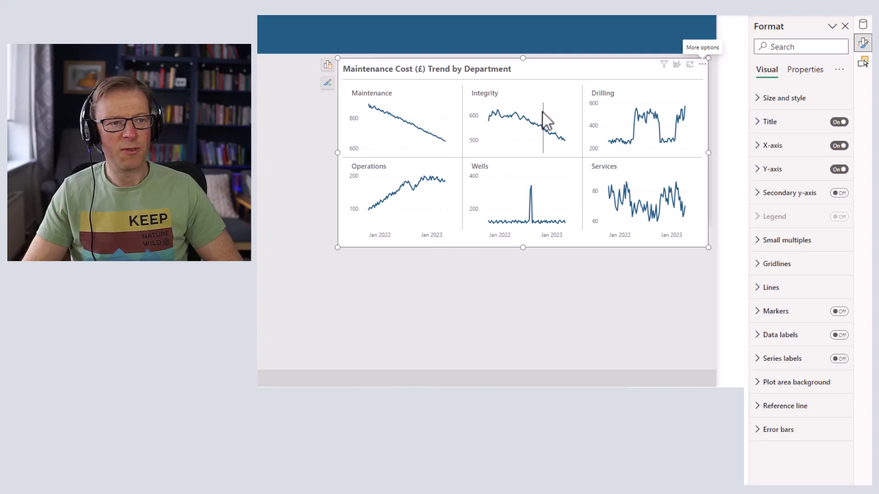
Step: Enable customized padding in the small multiples layout and set the inner column padding to 15
{"action": "mouse_move", "coordinate": [446, 142]}
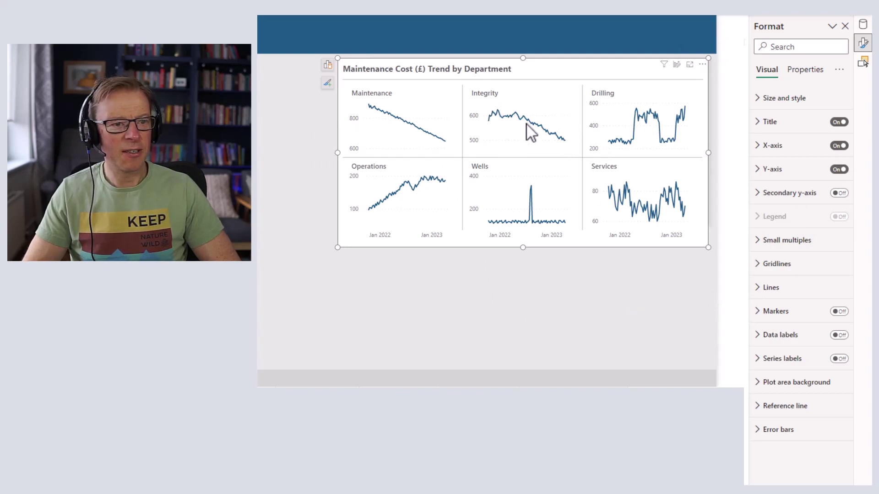
{"action": "left_click", "coordinate": [777, 248]}
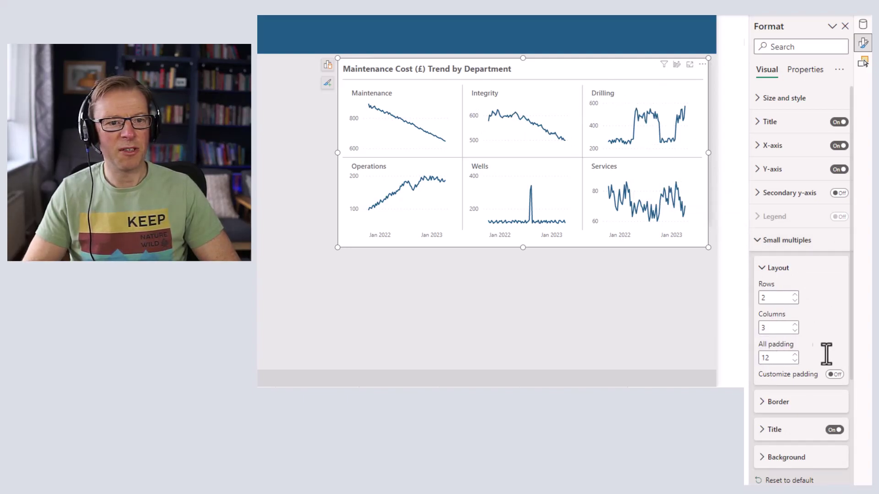
{"action": "left_click", "coordinate": [833, 376]}
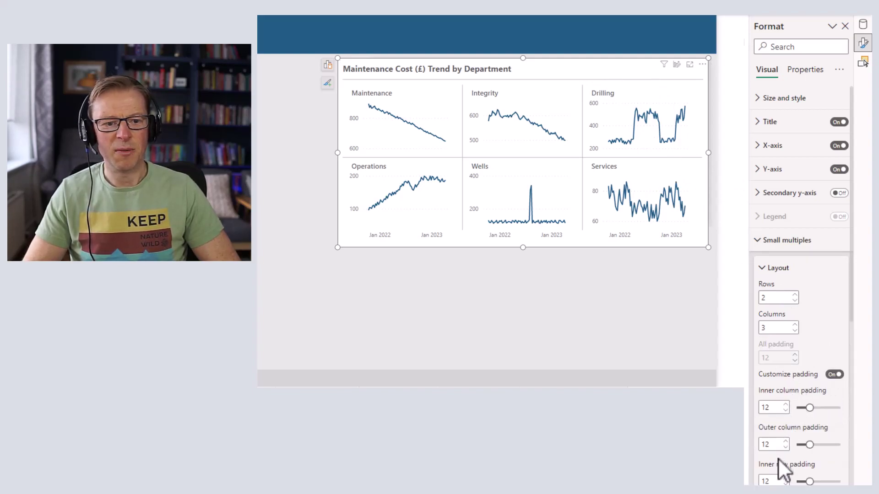
{"action": "scroll", "coordinate": [768, 383], "scroll_direction": "down", "scroll_amount": 3}
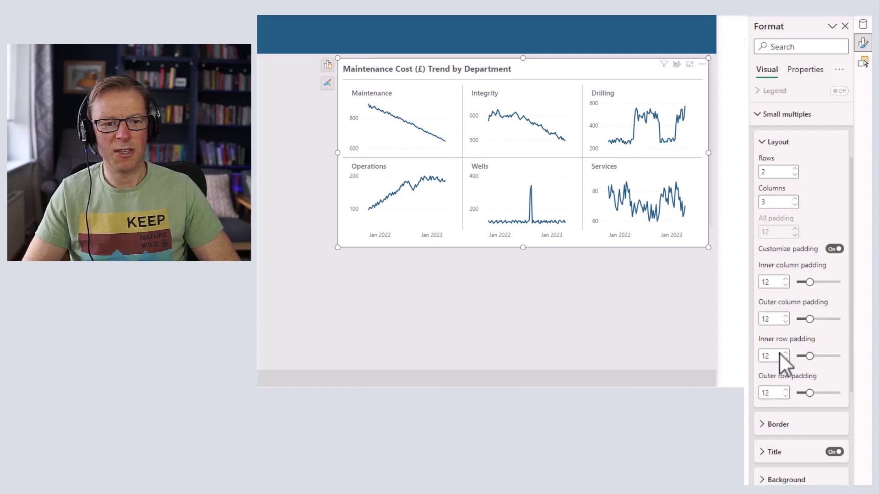
{"action": "left_click_drag", "start_coordinate": [809, 282], "coordinate": [831, 289]}
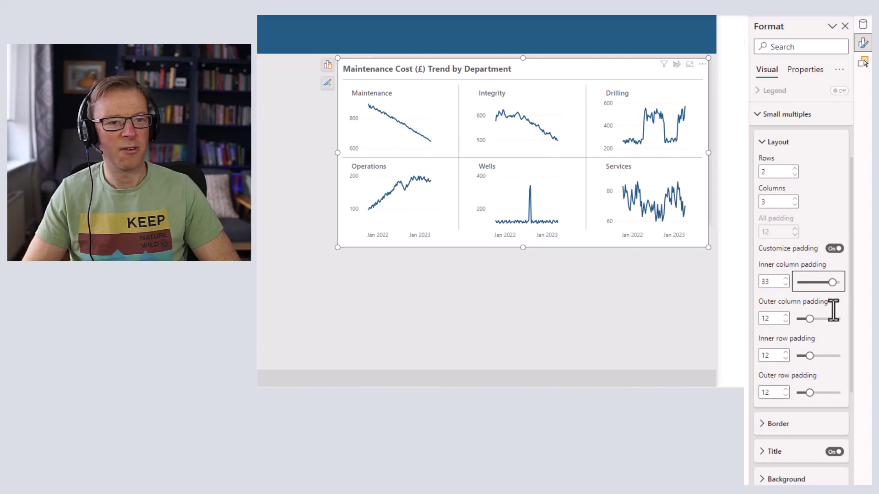
{"action": "left_click_drag", "start_coordinate": [828, 282], "coordinate": [808, 283]}
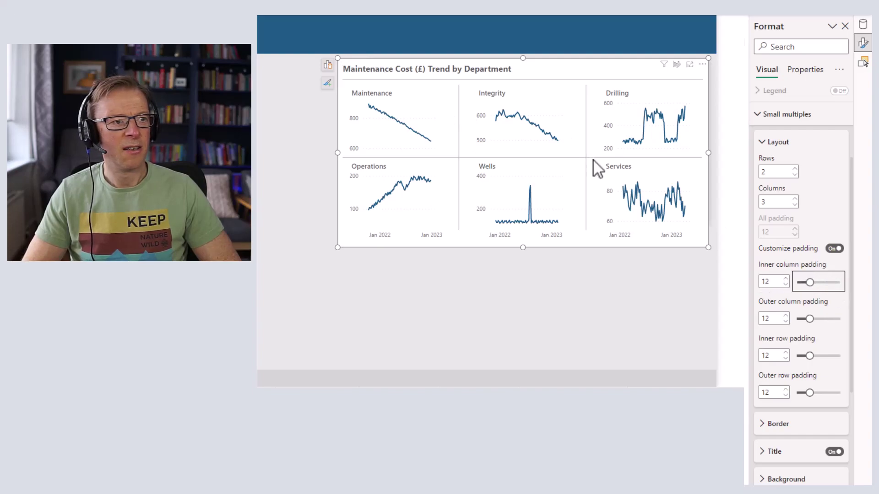
{"action": "left_click", "coordinate": [785, 279]}
{"action": "left_click", "coordinate": [785, 279]}
{"action": "left_click", "coordinate": [785, 278]}
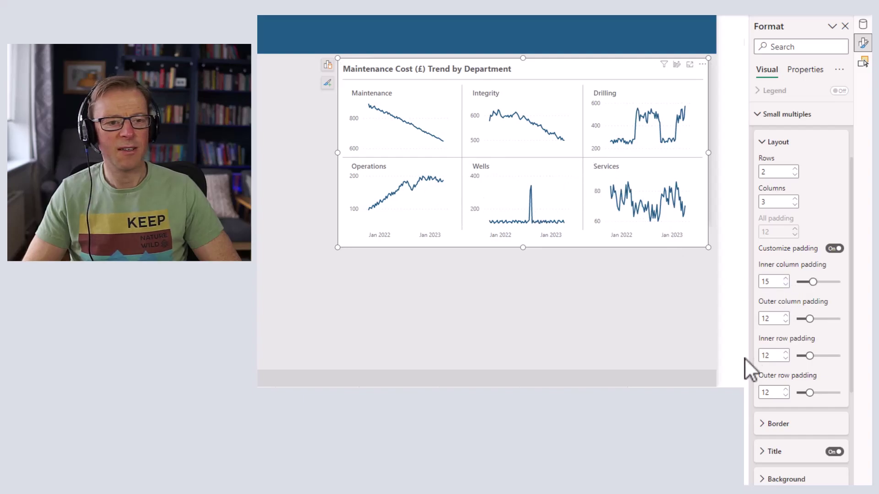
Step: Set the inner row padding of the small multiples to 20
{"action": "left_click", "coordinate": [786, 353]}
{"action": "left_click", "coordinate": [786, 353]}
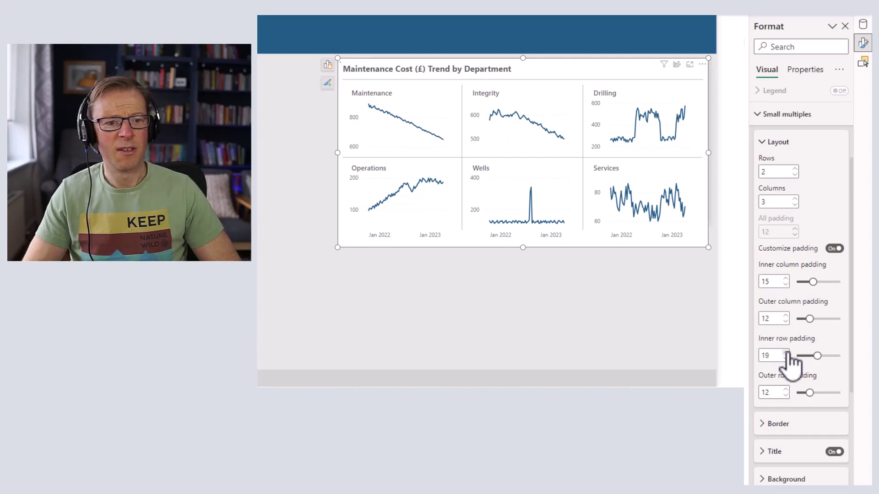
{"action": "left_click", "coordinate": [786, 353]}
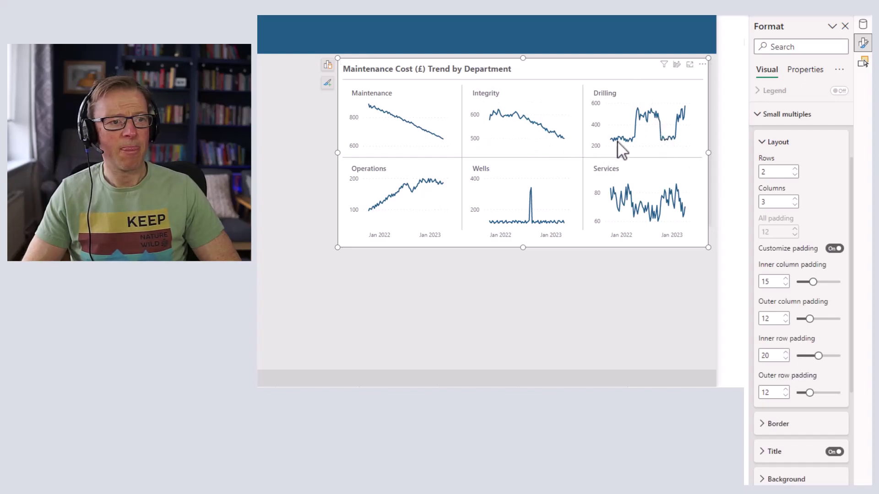
Step: Try an outer row padding of 15 for the small multiples, and bring it back down
{"action": "left_click", "coordinate": [785, 390]}
{"action": "left_click", "coordinate": [786, 389]}
{"action": "left_click", "coordinate": [785, 390]}
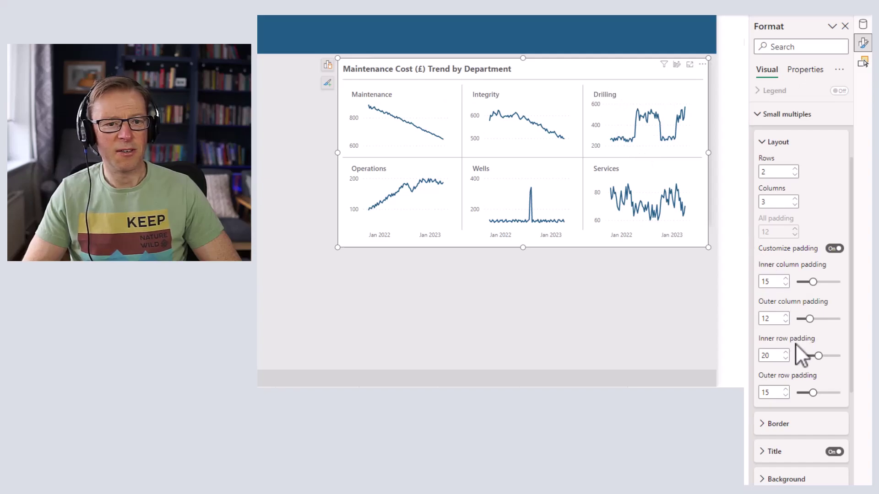
{"action": "left_click", "coordinate": [786, 396]}
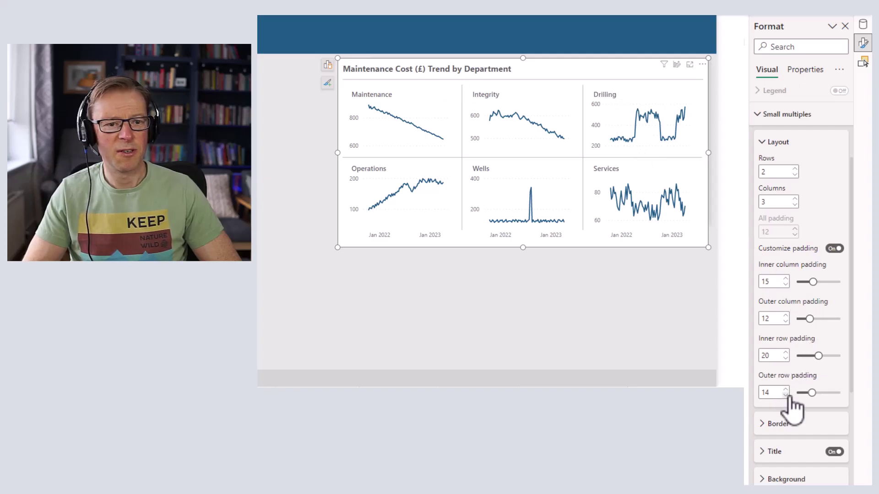
{"action": "left_click", "coordinate": [786, 395]}
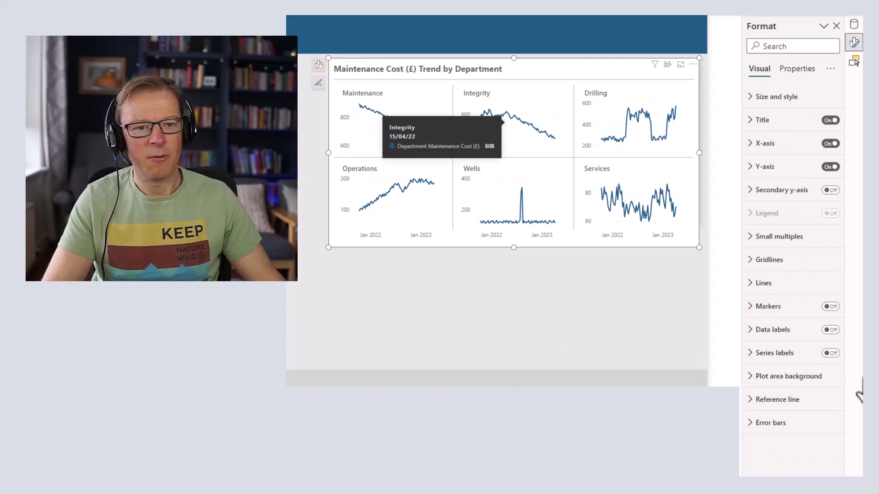
Step: Try data labels on the small multiples with a label density of 77% and of 0%
{"action": "left_click", "coordinate": [831, 330]}
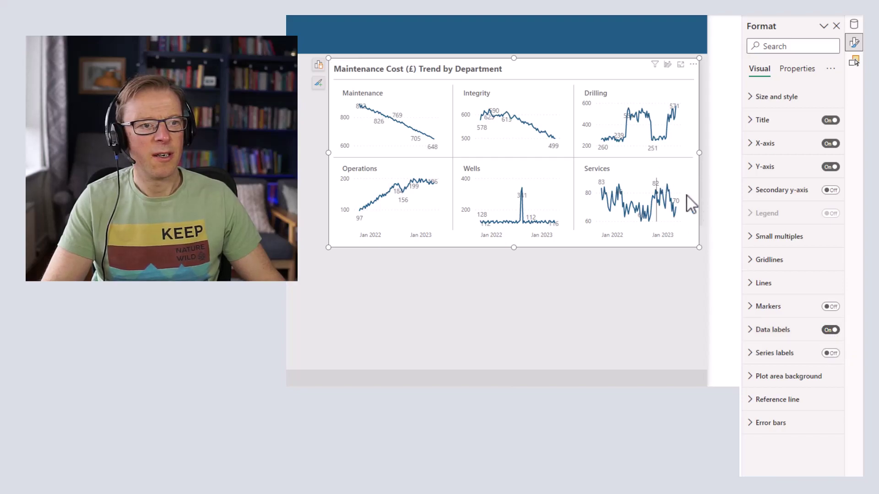
{"action": "left_click", "coordinate": [758, 333]}
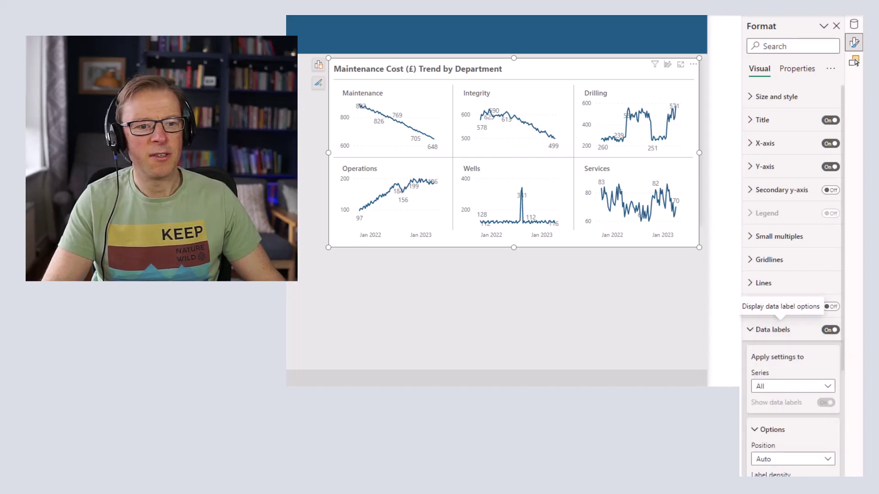
{"action": "scroll", "coordinate": [792, 407], "scroll_direction": "down", "scroll_amount": 3}
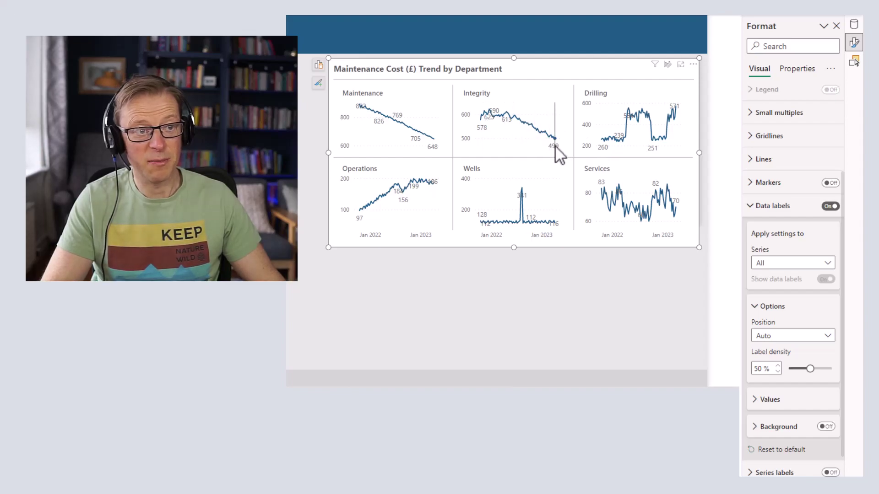
{"action": "left_click_drag", "start_coordinate": [811, 368], "coordinate": [822, 368]}
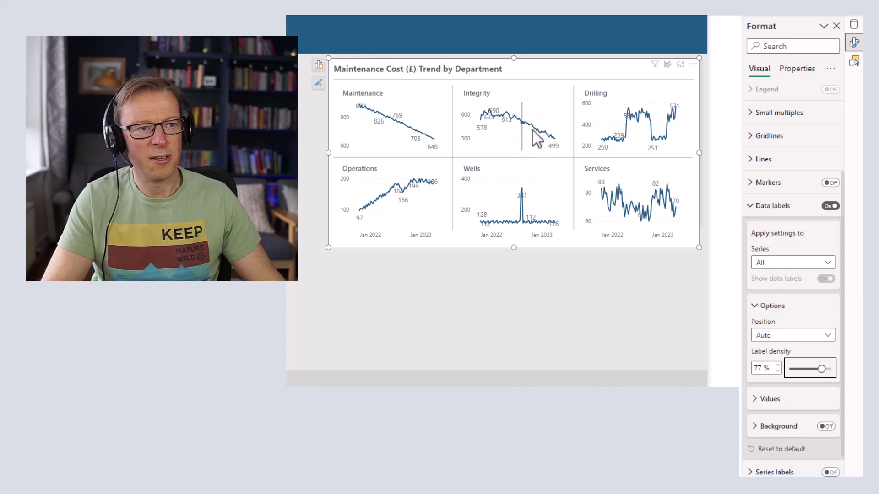
{"action": "left_click_drag", "start_coordinate": [822, 369], "coordinate": [779, 377]}
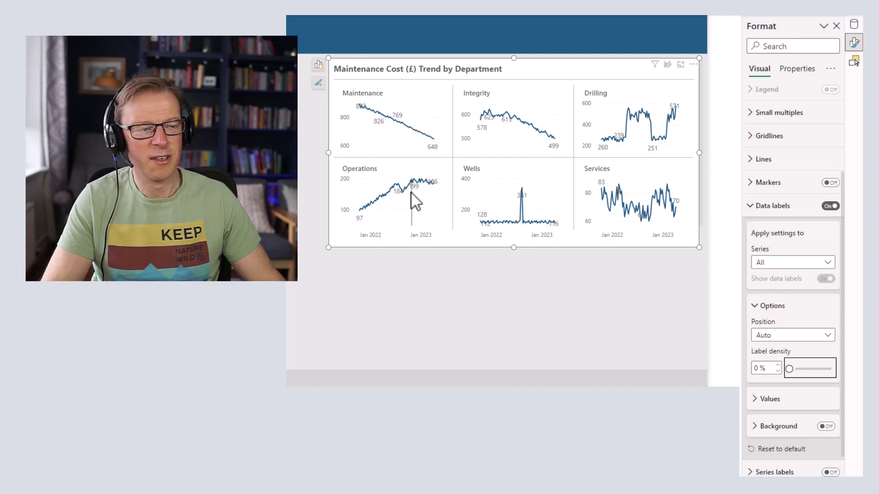
{"action": "mouse_move", "coordinate": [422, 197]}
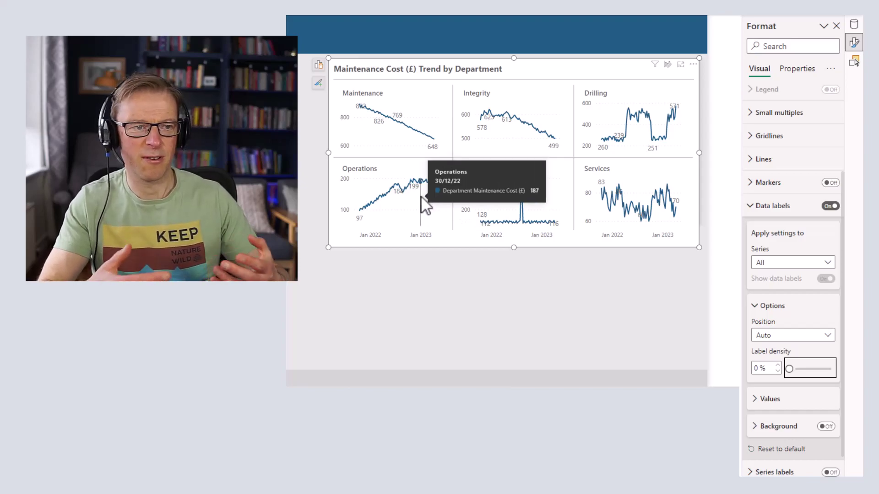
{"action": "mouse_move", "coordinate": [640, 208]}
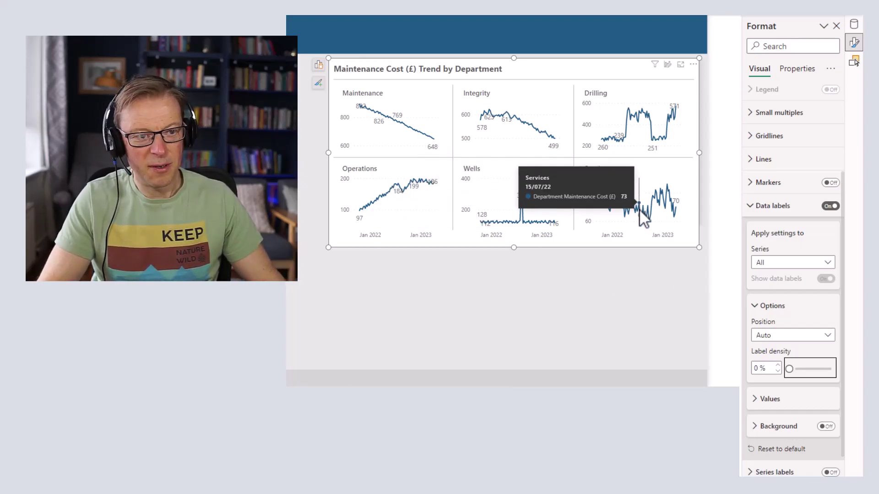
{"action": "mouse_move", "coordinate": [679, 98]}
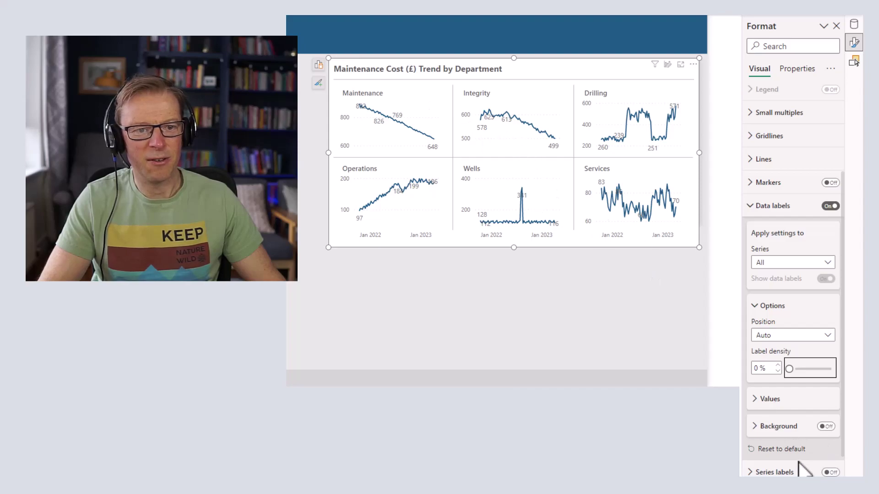
Step: Try the Above position for the data labels, return it to Auto, and turn the data labels off
{"action": "left_click", "coordinate": [772, 337]}
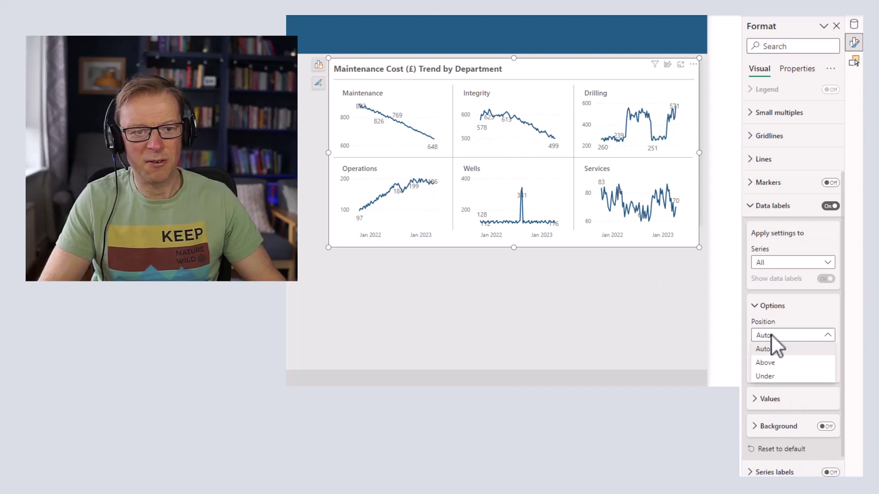
{"action": "left_click", "coordinate": [771, 366]}
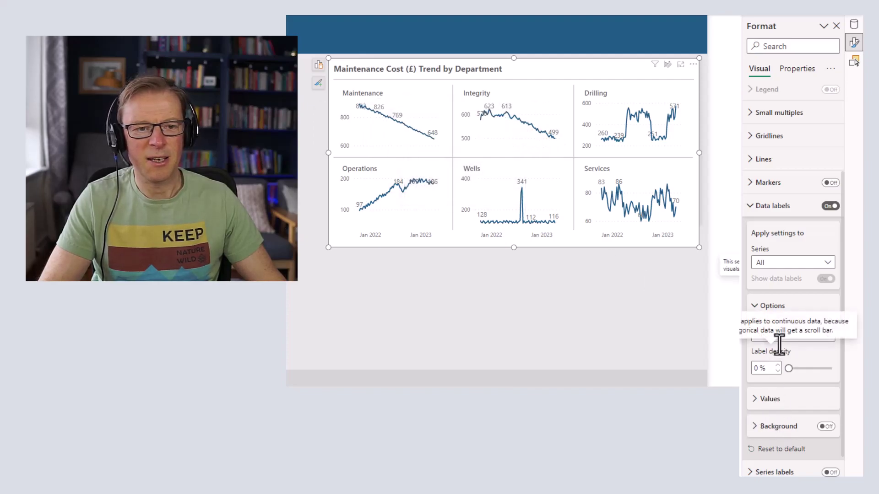
{"action": "left_click", "coordinate": [786, 340]}
{"action": "left_click", "coordinate": [773, 358]}
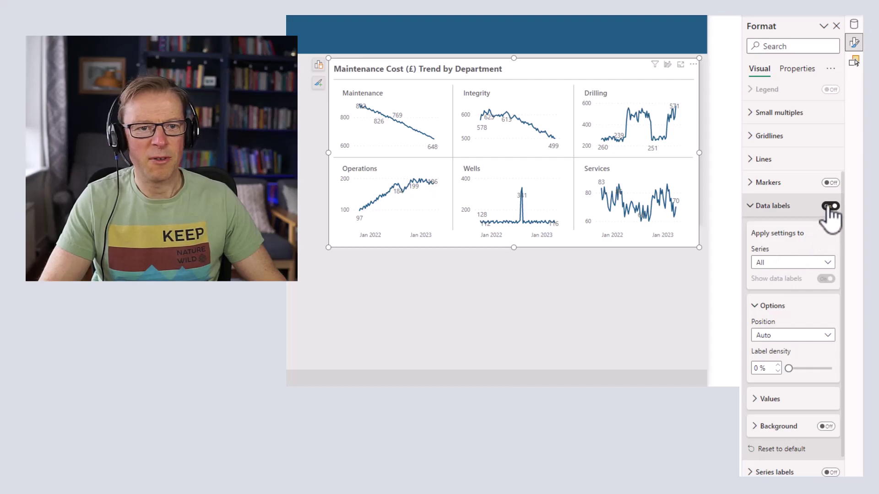
{"action": "left_click", "coordinate": [826, 207]}
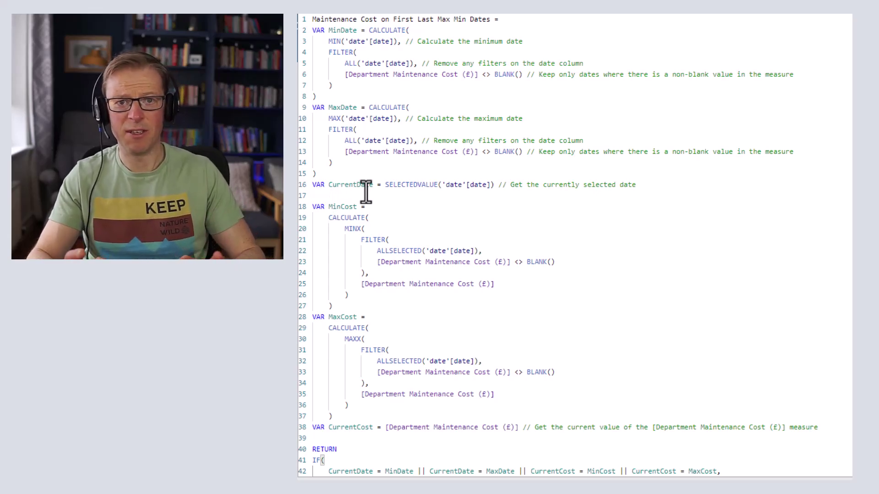
Step: Examine the RETURN logic of the Maintenance Cost on First Last Max Min Dates measure, highlighting its cost and BLANK() results
{"action": "scroll", "coordinate": [380, 247], "scroll_direction": "down", "scroll_amount": 2}
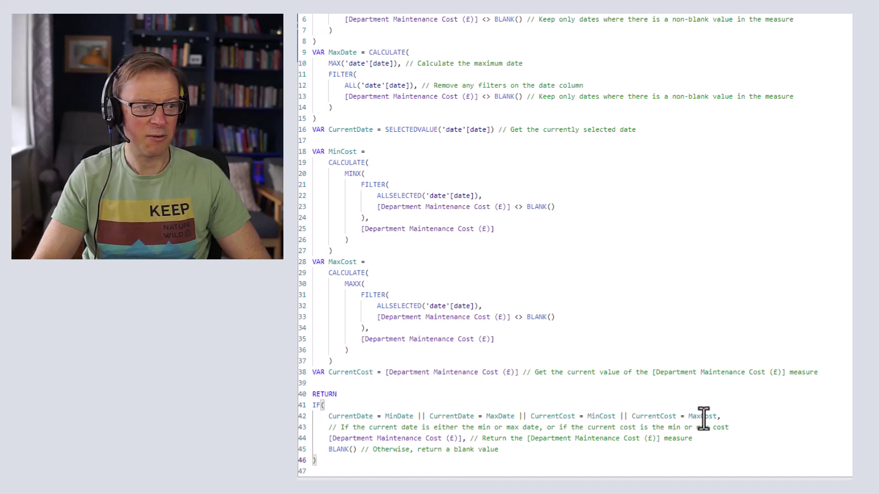
{"action": "left_click_drag", "start_coordinate": [328, 438], "coordinate": [462, 437]}
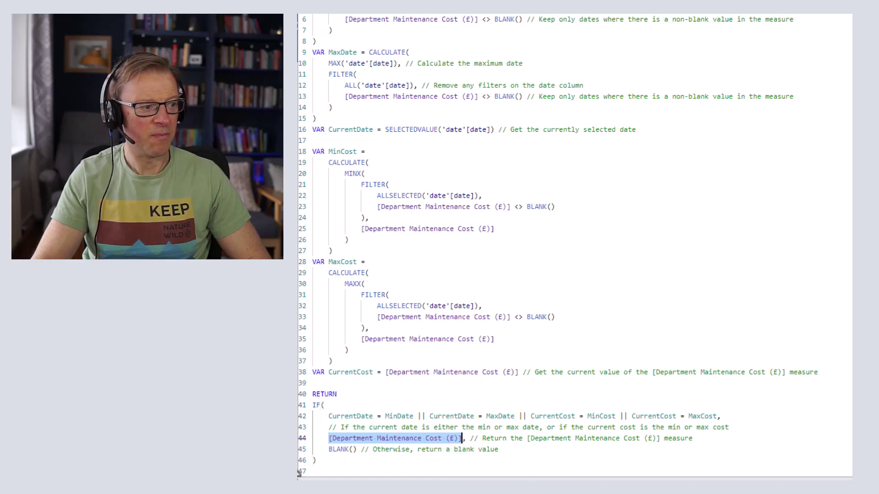
{"action": "left_click_drag", "start_coordinate": [328, 452], "coordinate": [357, 452]}
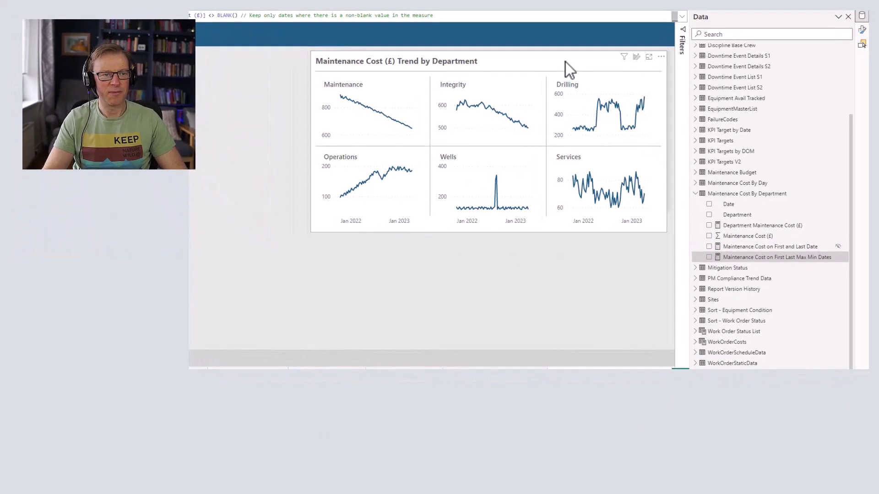
Step: Add the Maintenance Cost on First Last Max Min Dates measure to the y-axis of the Maintenance Cost (£) Trend by Department chart
{"action": "left_click", "coordinate": [565, 61]}
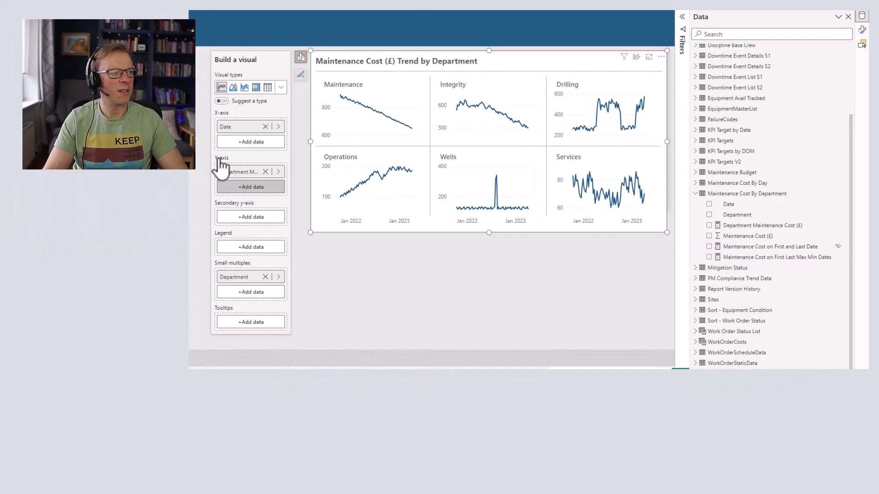
{"action": "left_click", "coordinate": [252, 187]}
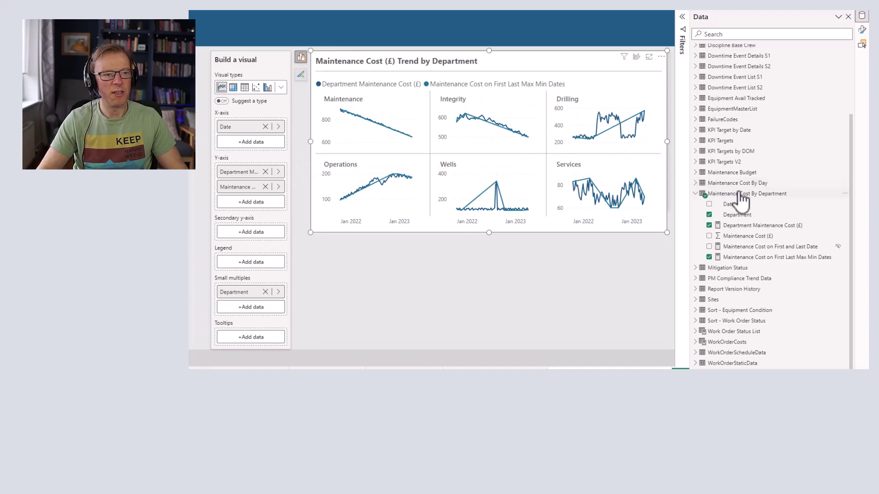
Step: Set the line stroke width of the Maintenance Cost on First Last Max Min Dates series to 0 px
{"action": "left_click", "coordinate": [861, 27]}
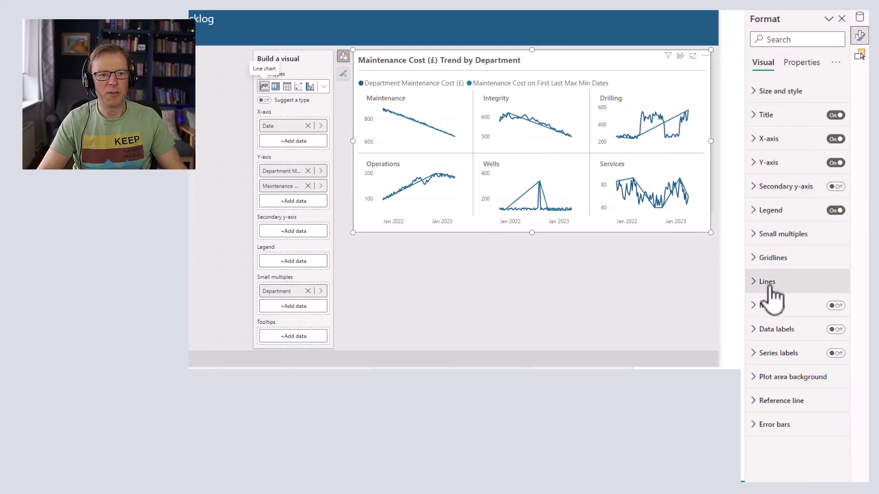
{"action": "left_click", "coordinate": [771, 287]}
{"action": "left_click", "coordinate": [793, 343]}
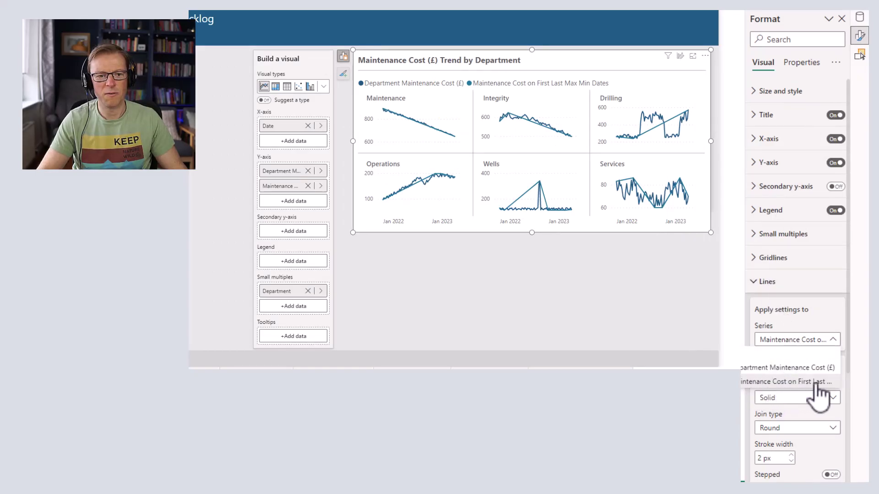
{"action": "left_click", "coordinate": [816, 383]}
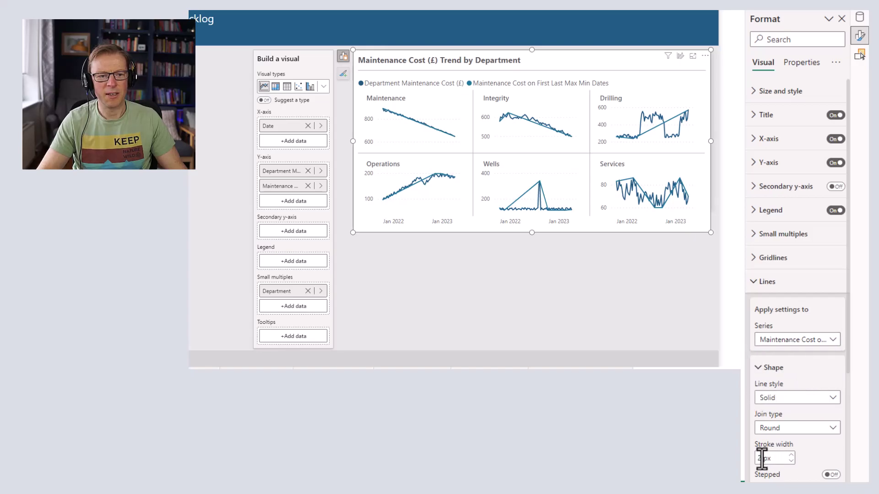
{"action": "scroll", "coordinate": [804, 350], "scroll_direction": "down", "scroll_amount": 4}
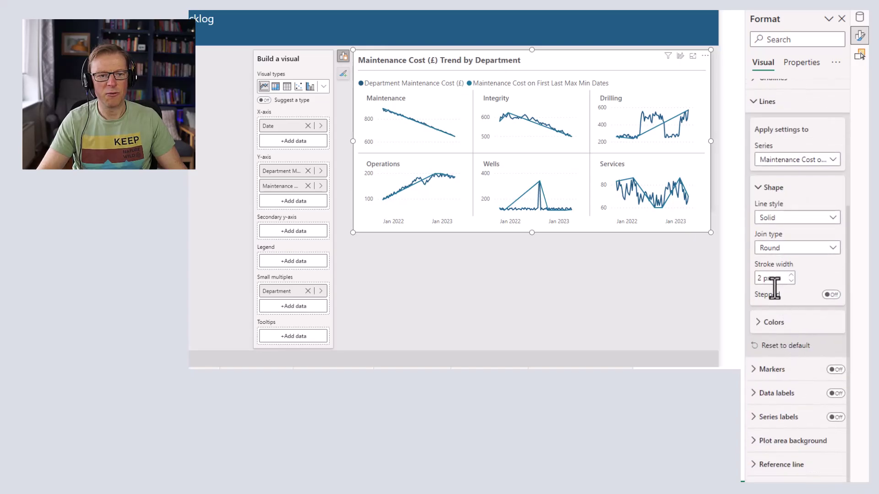
{"action": "left_click_drag", "start_coordinate": [762, 280], "coordinate": [750, 279]}
{"action": "type", "text": "0"}
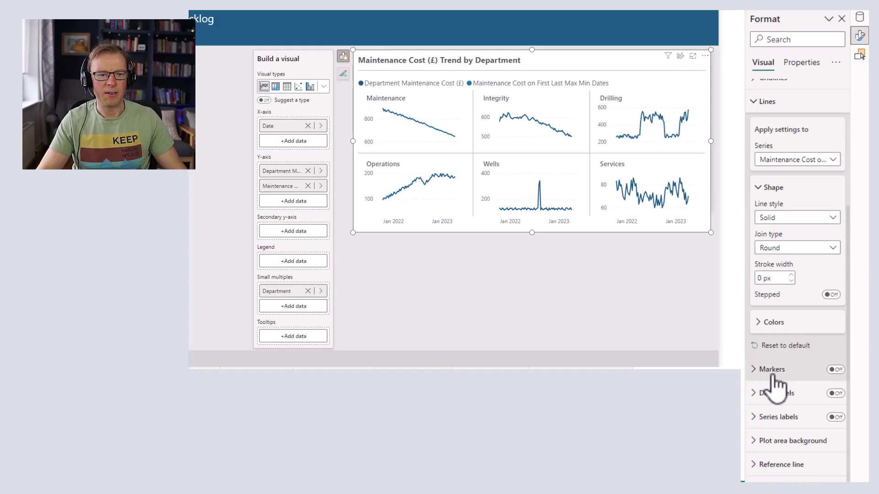
Step: Turn on markers for the line chart and hide them for the Department Maintenance Cost (£) series
{"action": "left_click", "coordinate": [776, 372]}
{"action": "left_click", "coordinate": [836, 370]}
{"action": "scroll", "coordinate": [820, 276], "scroll_direction": "down", "scroll_amount": 1}
{"action": "scroll", "coordinate": [820, 277], "scroll_direction": "down", "scroll_amount": 4}
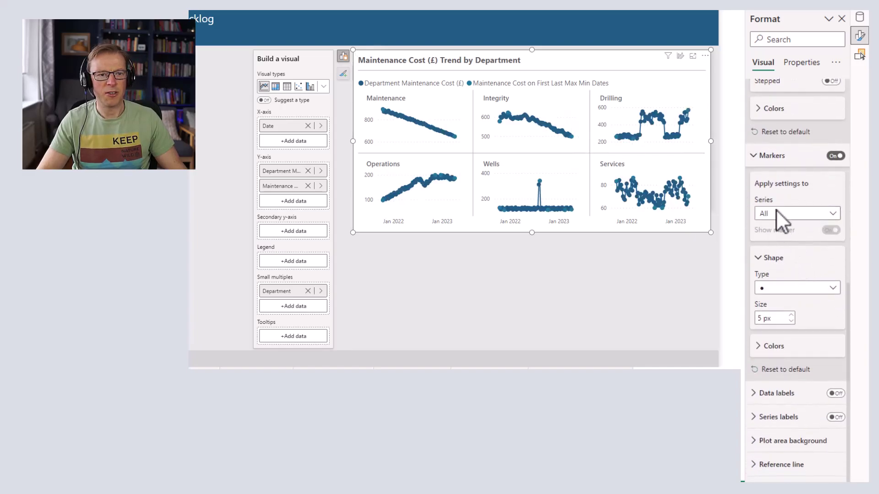
{"action": "left_click", "coordinate": [780, 214]}
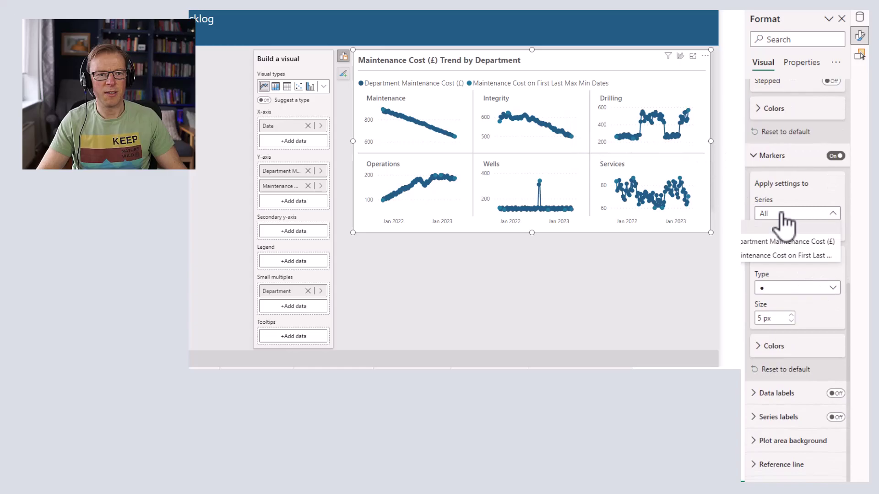
{"action": "left_click", "coordinate": [764, 242]}
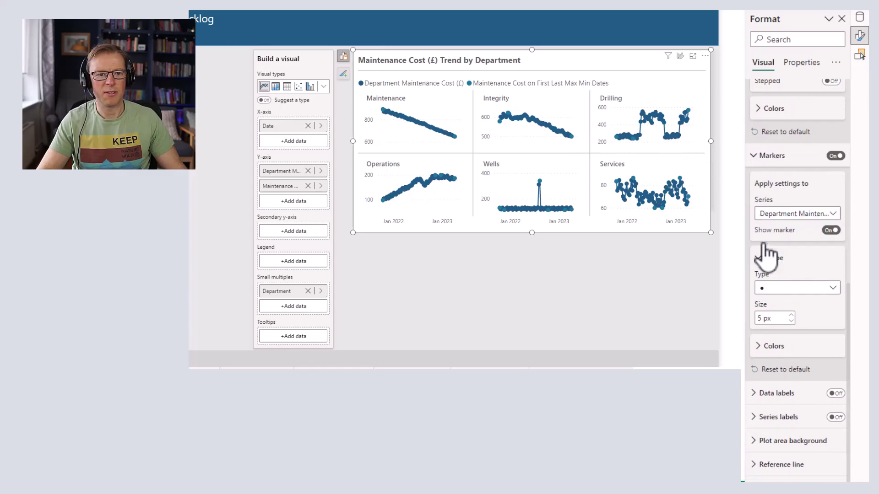
{"action": "left_click", "coordinate": [820, 229]}
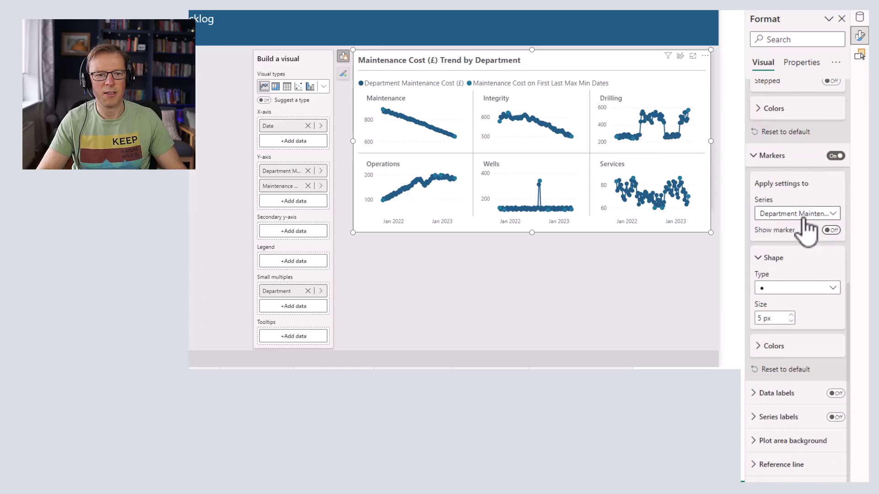
Step: Format the Maintenance Cost on First Last Max Min Dates markers with a 4 px size and the dark blue theme colour
{"action": "left_click", "coordinate": [809, 215]}
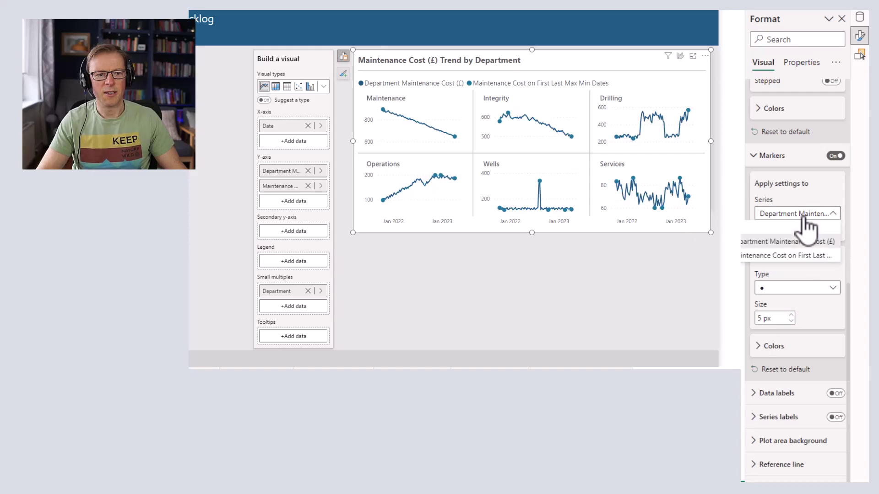
{"action": "left_click", "coordinate": [777, 256]}
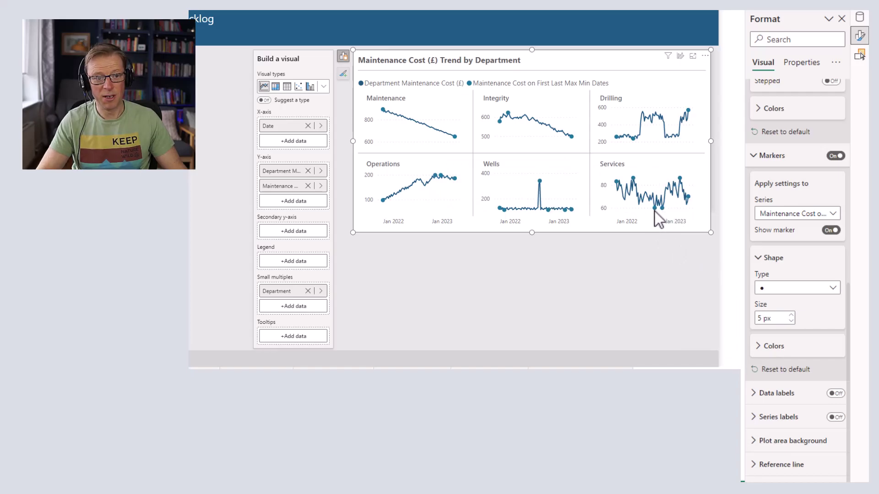
{"action": "mouse_move", "coordinate": [654, 209]}
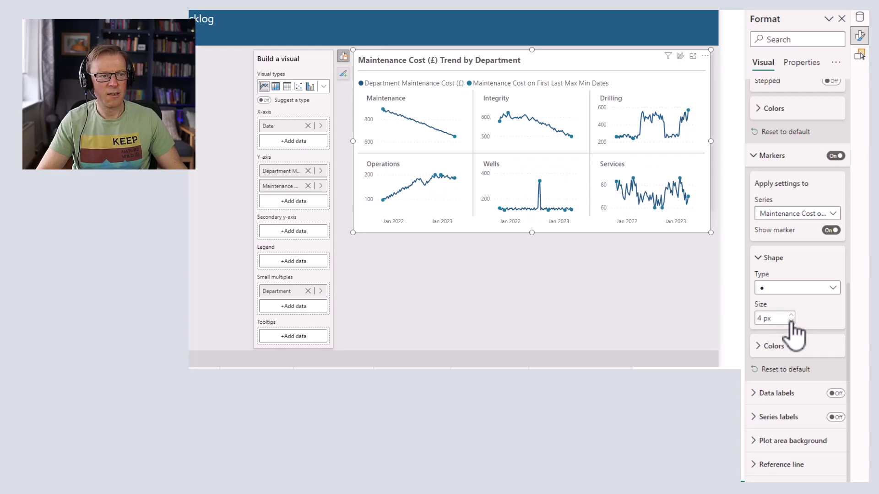
{"action": "left_click", "coordinate": [782, 347]}
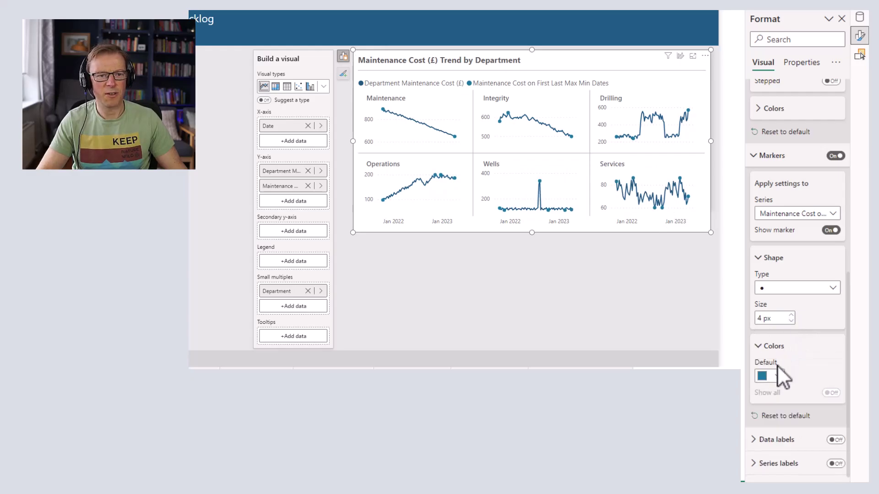
{"action": "left_click", "coordinate": [778, 376]}
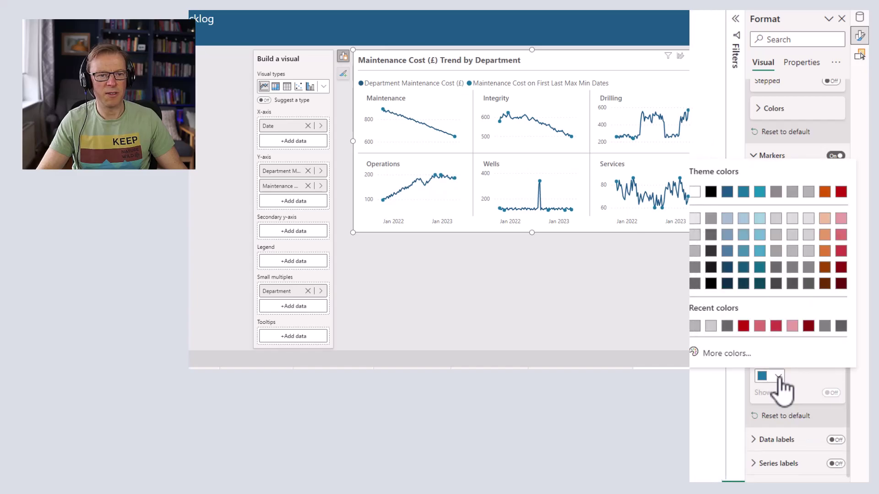
{"action": "left_click", "coordinate": [728, 194]}
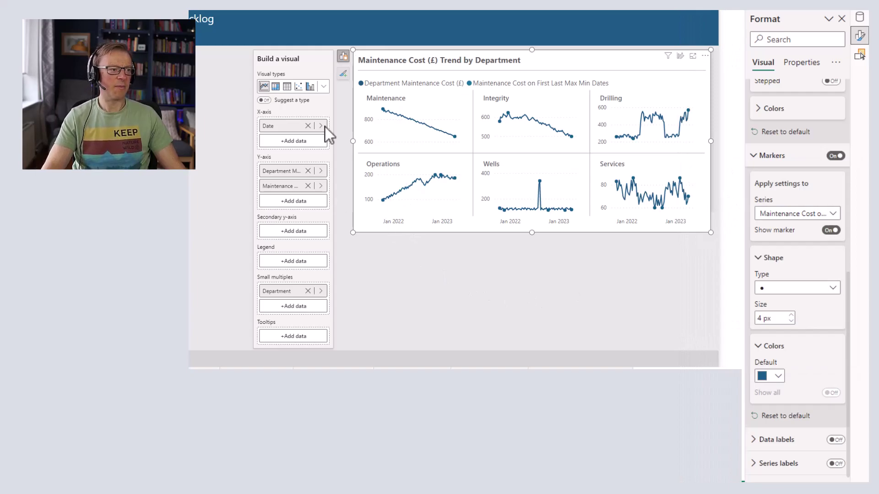
{"action": "left_click", "coordinate": [347, 57]}
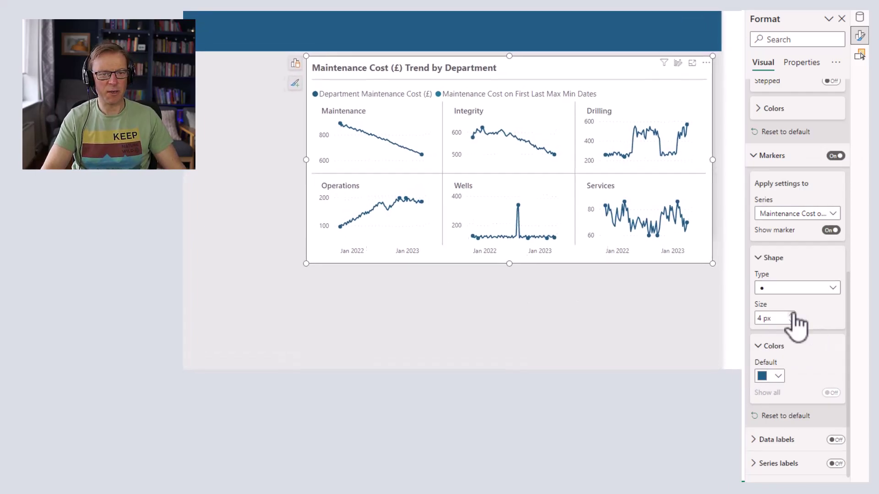
{"action": "left_click", "coordinate": [792, 315]}
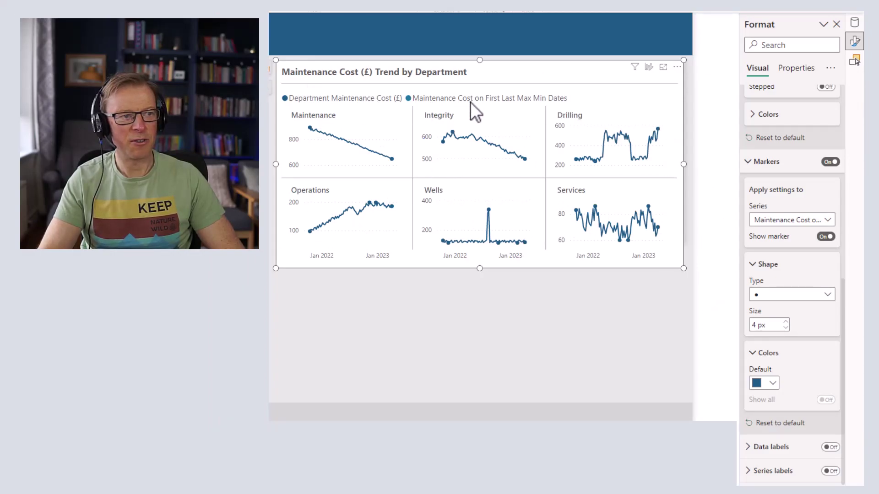
Step: Turn off the legend of the maintenance cost small multiples and inspect the marked points in the Drilling and Wells panels
{"action": "scroll", "coordinate": [796, 195], "scroll_direction": "up", "scroll_amount": 8}
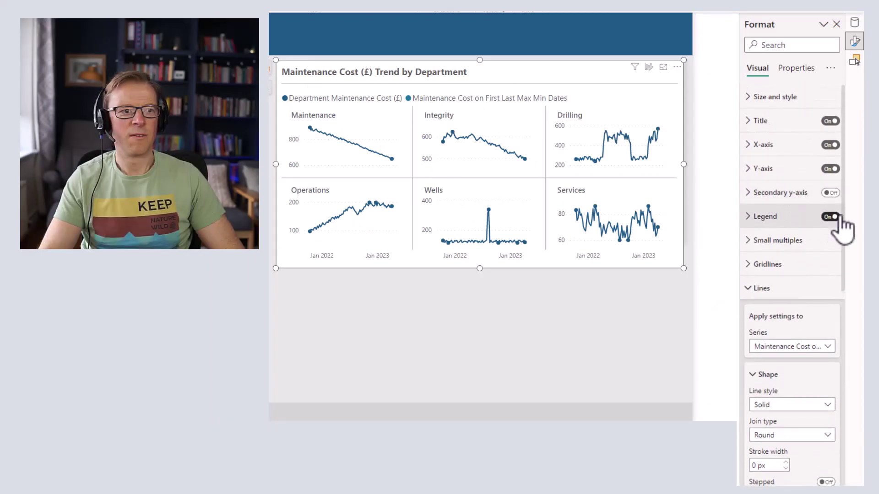
{"action": "left_click", "coordinate": [840, 216]}
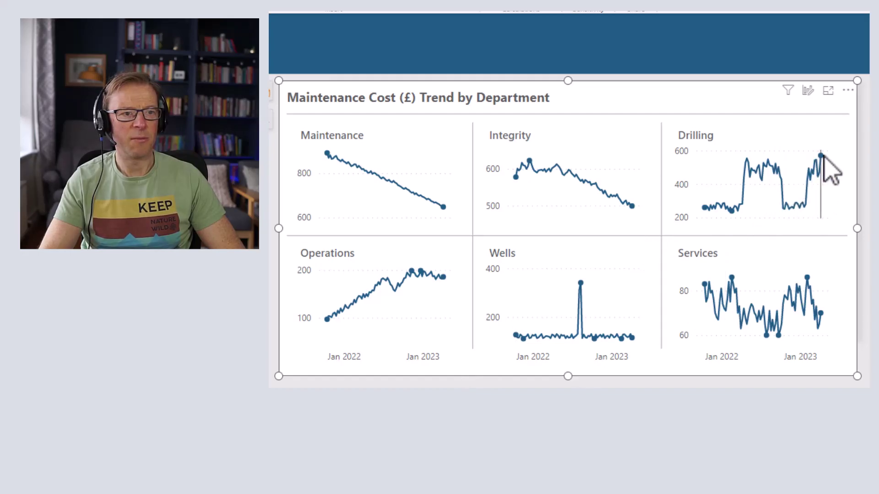
{"action": "mouse_move", "coordinate": [822, 157]}
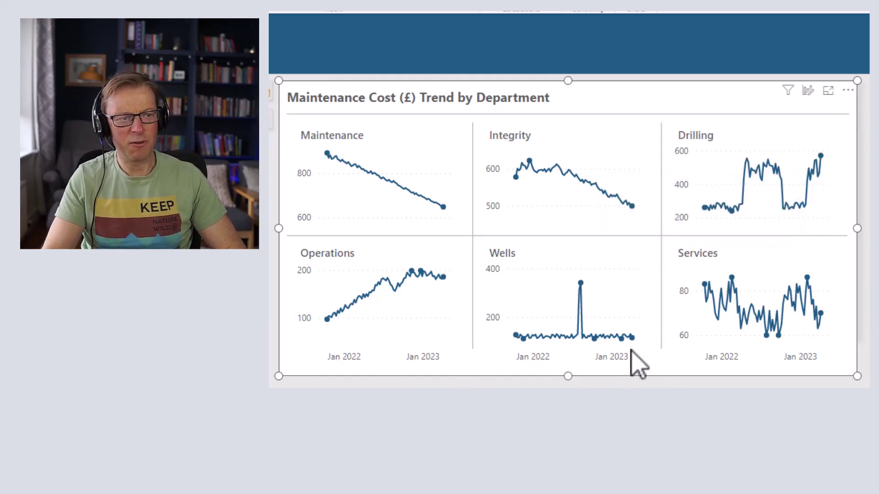
{"action": "mouse_move", "coordinate": [582, 285]}
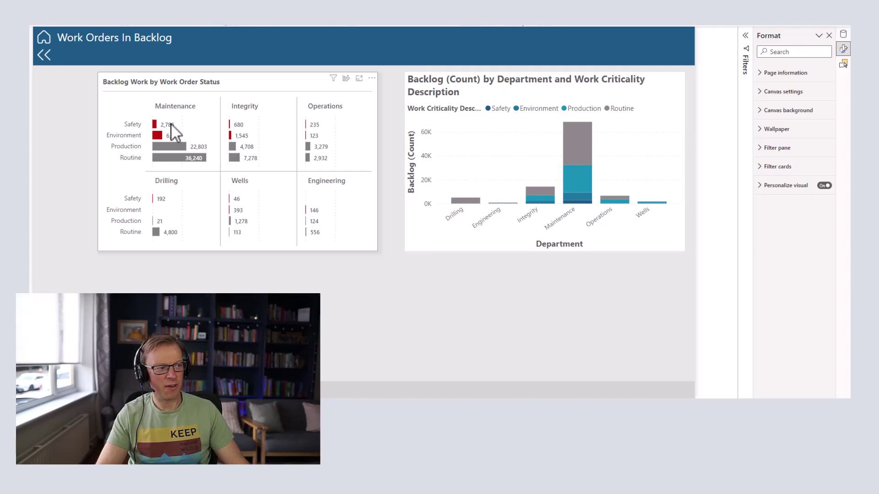
Step: Try the Backlog Work by Work Order Status visual as a stacked column chart, and switch it back to a clustered bar chart
{"action": "left_click", "coordinate": [225, 87]}
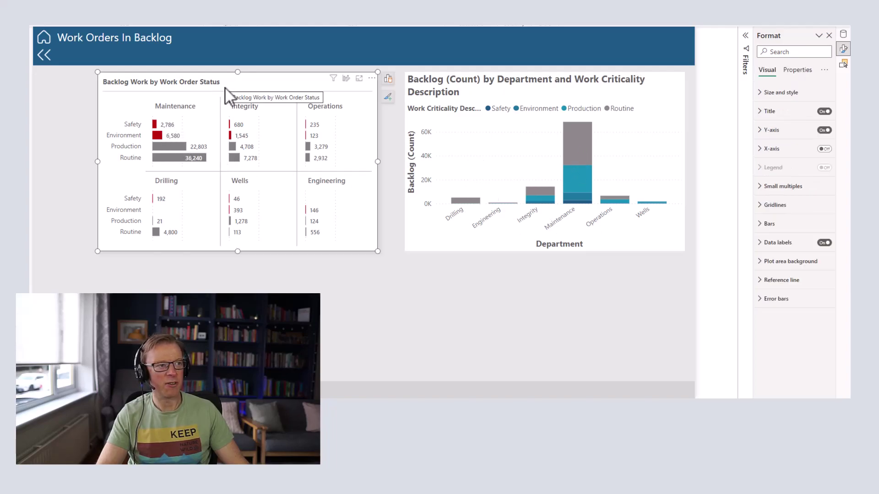
{"action": "left_click", "coordinate": [390, 85]}
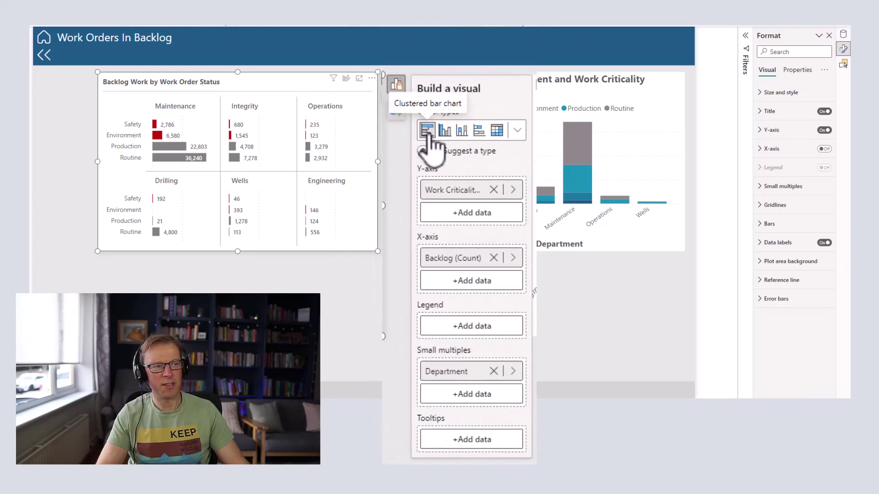
{"action": "left_click", "coordinate": [467, 137]}
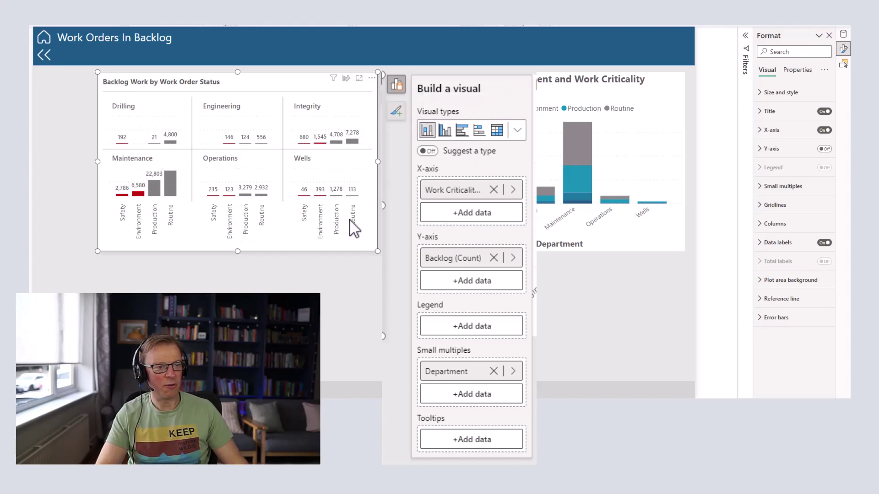
{"action": "left_click", "coordinate": [463, 134]}
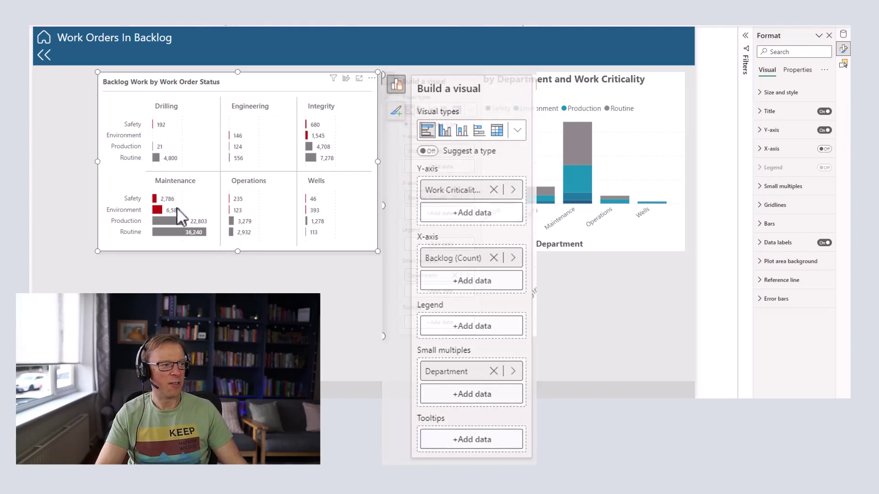
Step: Sort the small multiples of the backlog bar chart by Backlog (Count)
{"action": "left_click", "coordinate": [372, 79]}
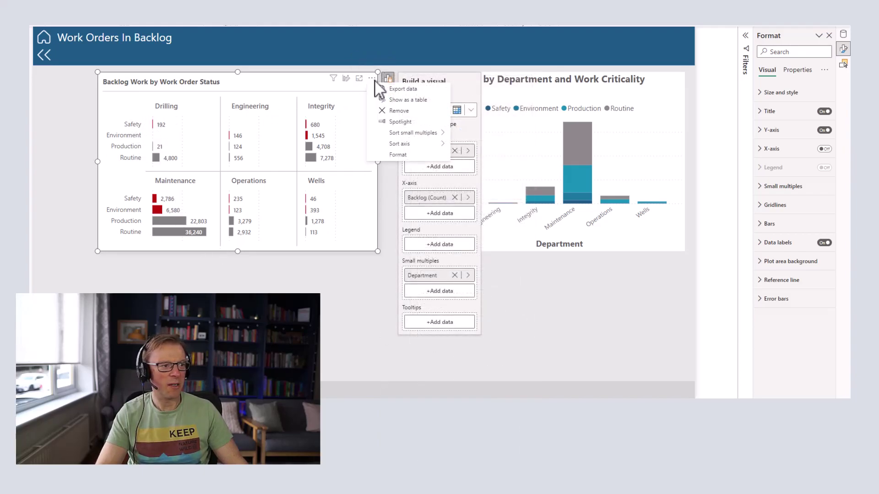
{"action": "mouse_move", "coordinate": [424, 136]}
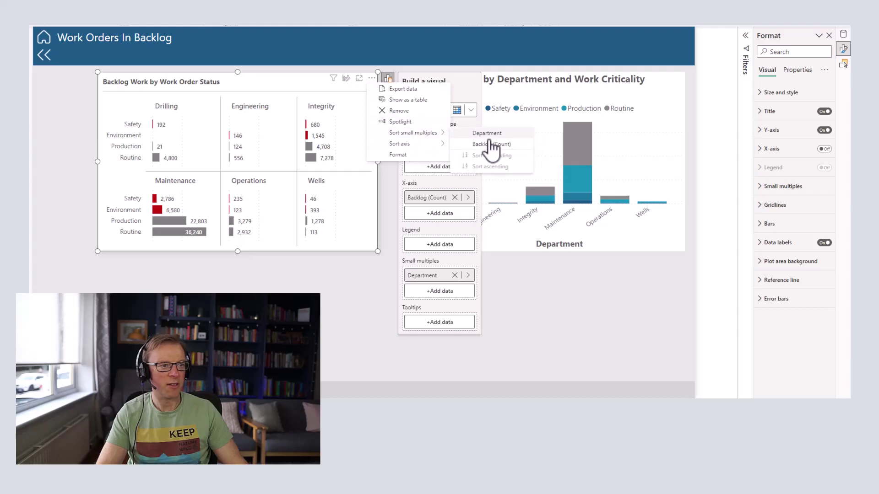
{"action": "left_click", "coordinate": [497, 148]}
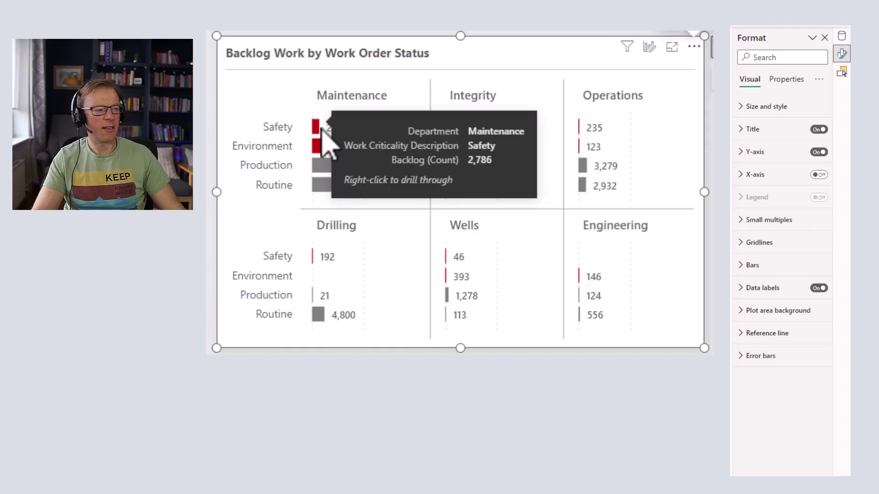
Step: Examine the bar colours assigned to the Safety, Environment, Production and Routine categories of the backlog chart
{"action": "mouse_move", "coordinate": [326, 146]}
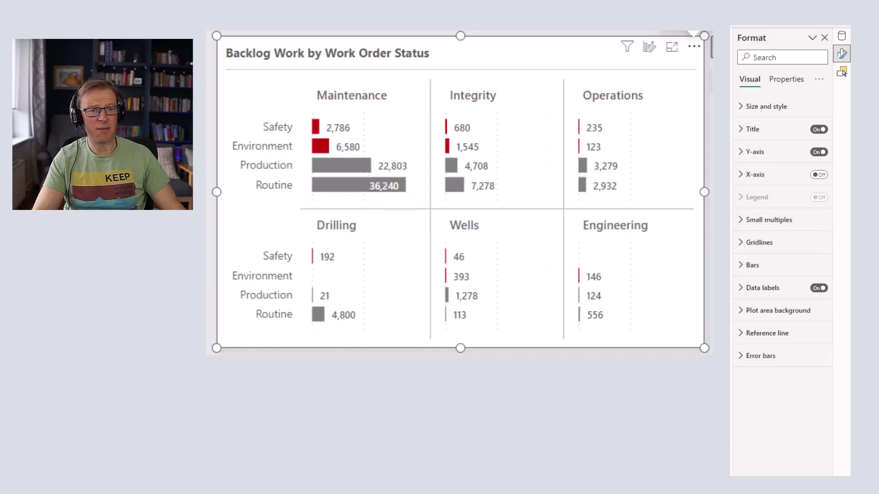
{"action": "left_click", "coordinate": [754, 266]}
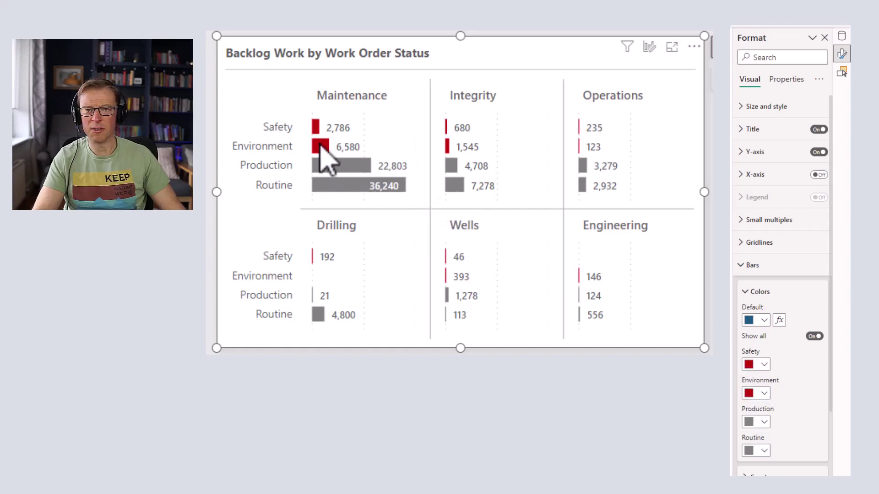
{"action": "mouse_move", "coordinate": [320, 147]}
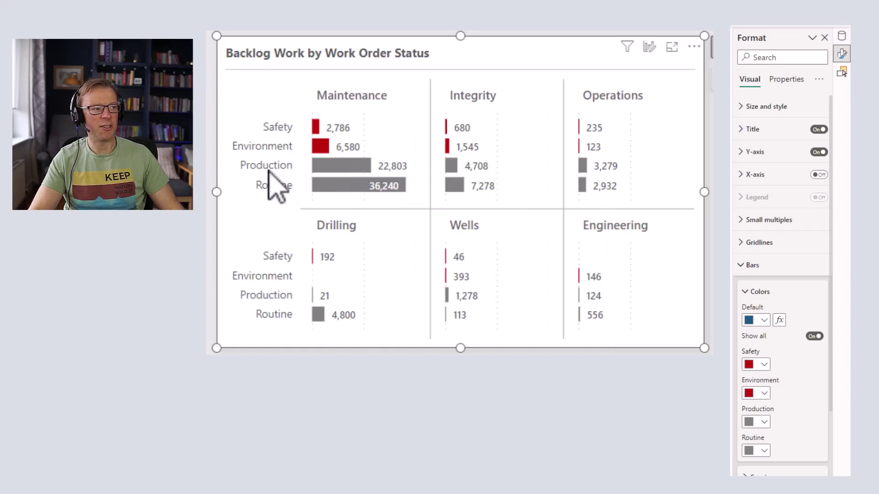
Step: Turn off the shared x-axis for the backlog chart's small multiples
{"action": "mouse_move", "coordinate": [379, 209]}
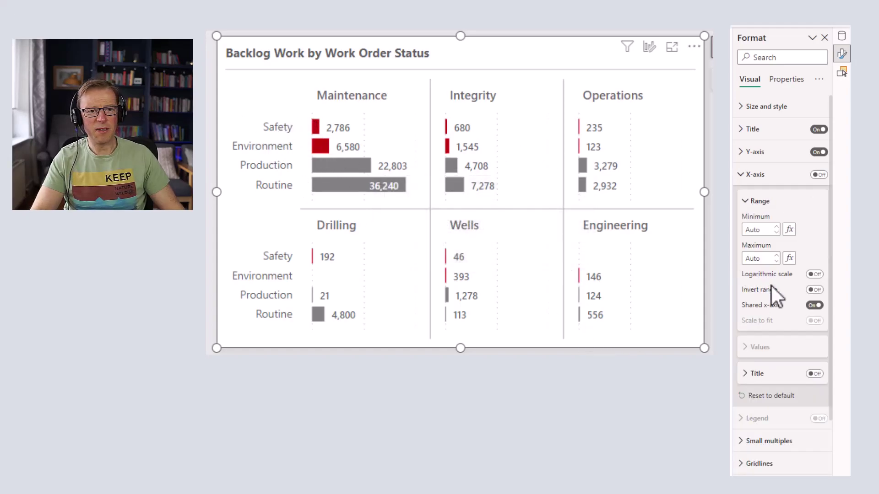
{"action": "left_click", "coordinate": [816, 306]}
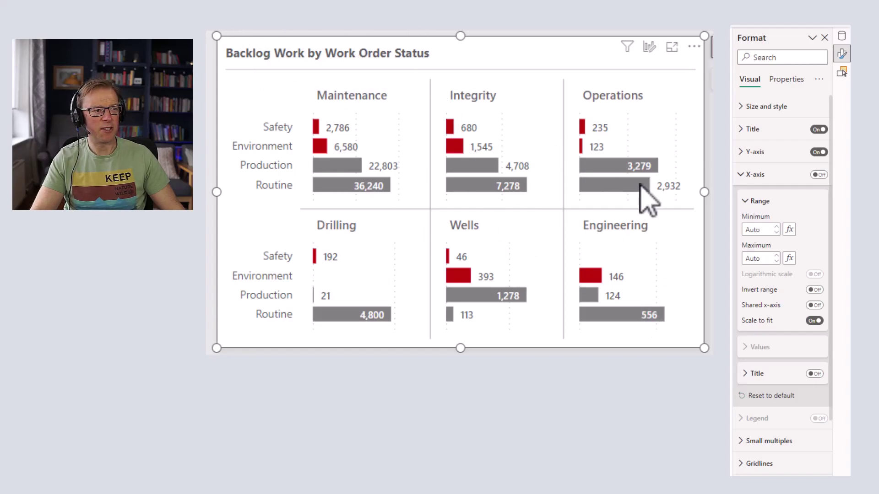
Step: Compare the Operations and Engineering bars on separate axes, and turn the shared x-axis back on for the backlog chart's small multiples
{"action": "mouse_move", "coordinate": [654, 317]}
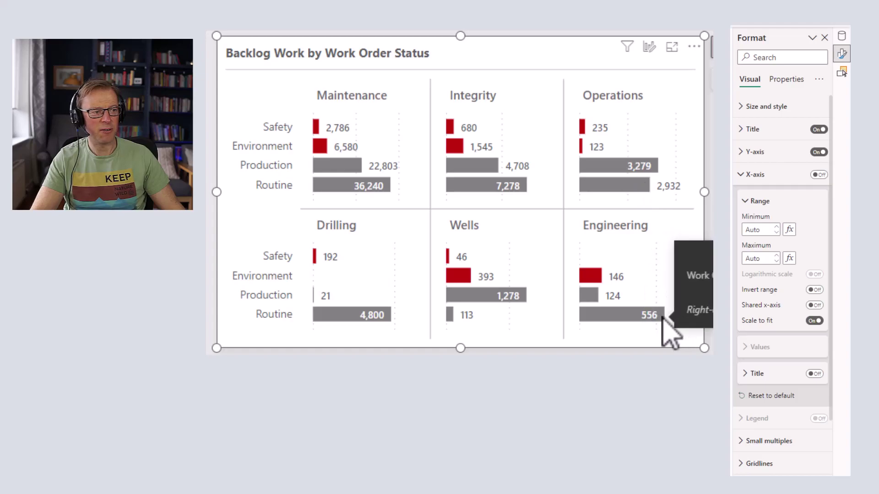
{"action": "mouse_move", "coordinate": [657, 166]}
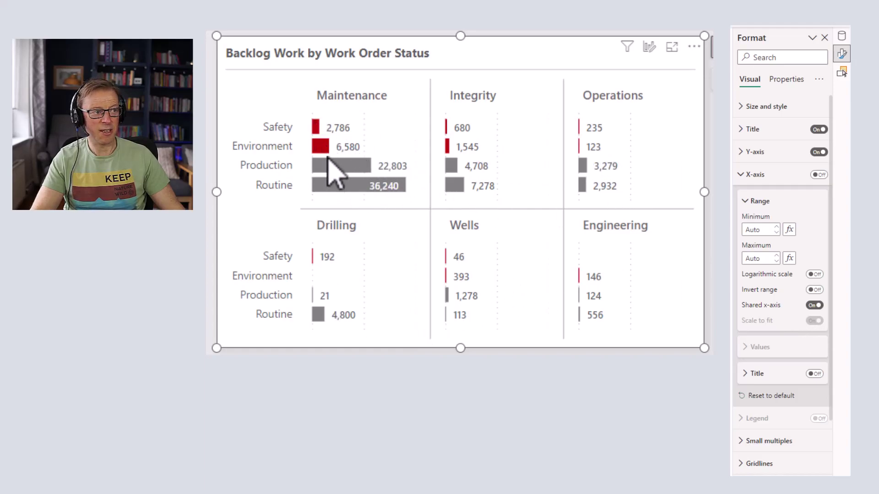
{"action": "mouse_move", "coordinate": [337, 170]}
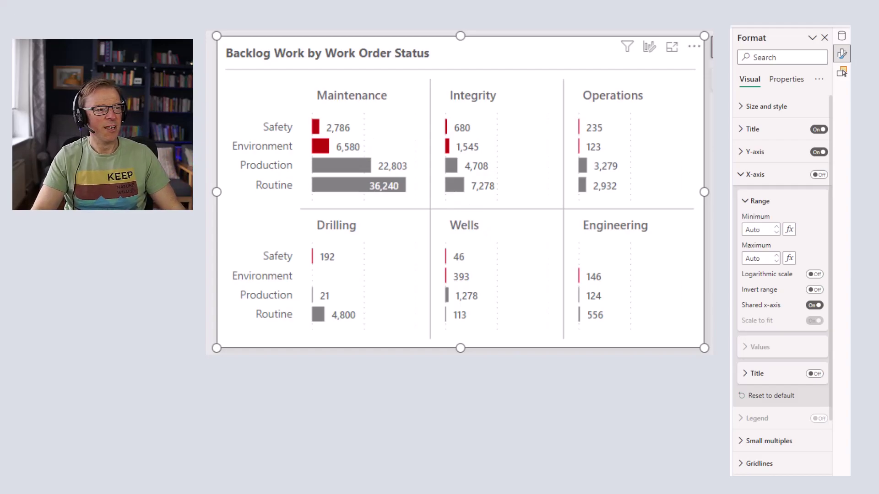
{"action": "key", "text": "Escape"}
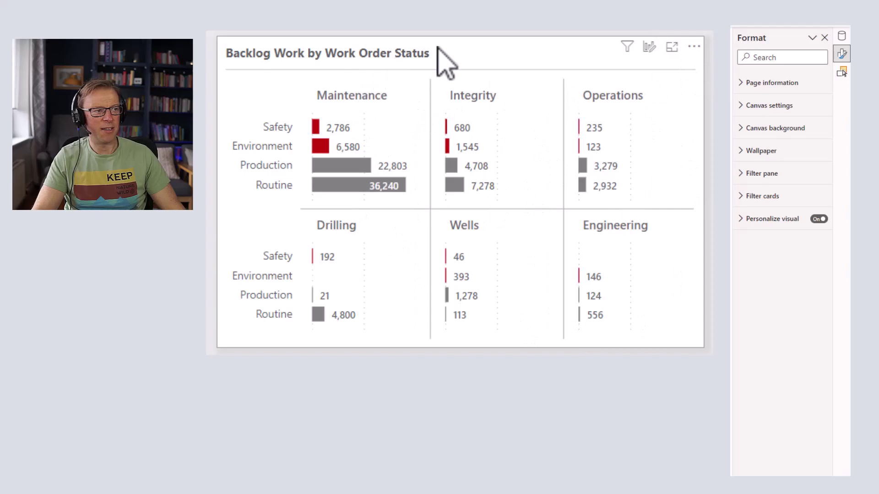
Step: Select the Backlog Work by Work Order Status chart and open its visual type and data field settings
{"action": "left_click", "coordinate": [258, 73]}
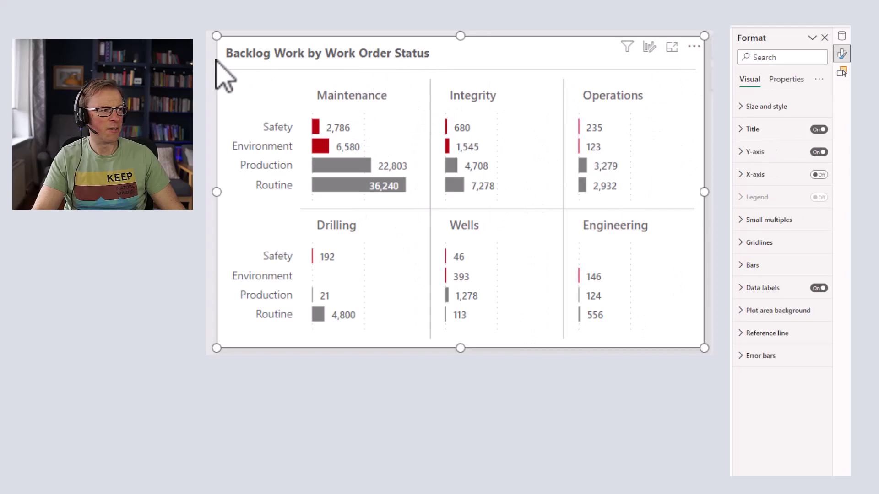
{"action": "left_click", "coordinate": [719, 47]}
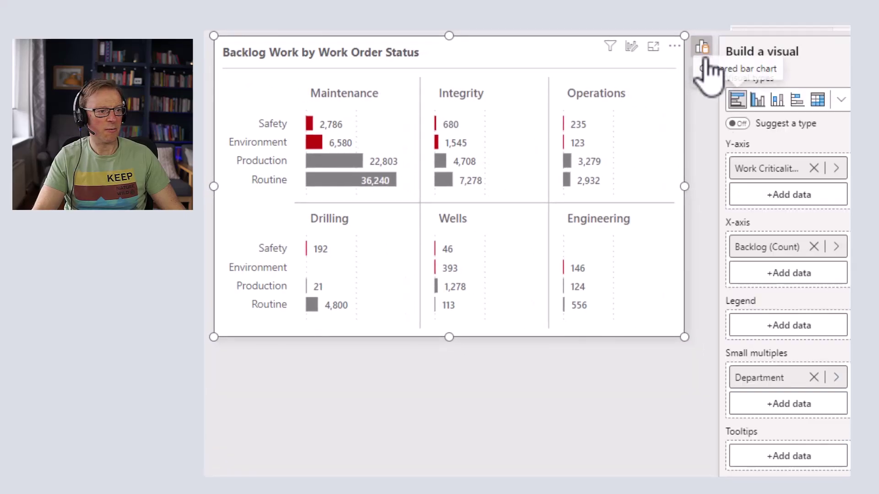